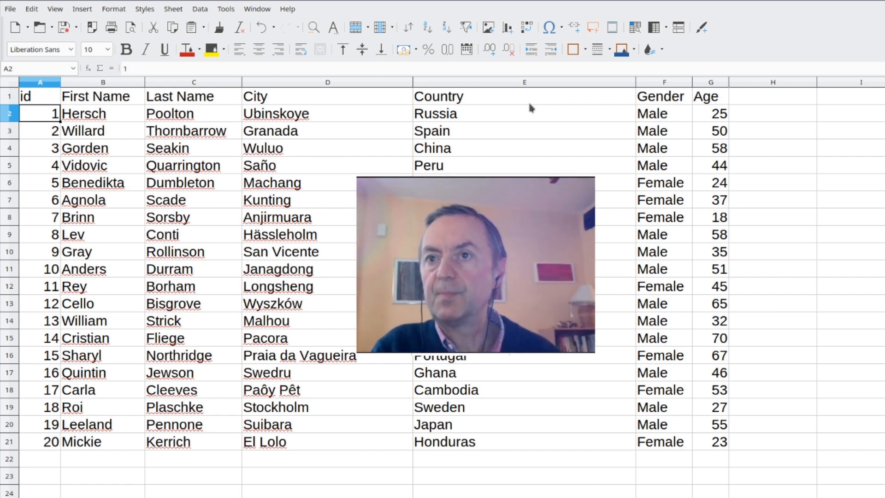
Turn on AutoFilter for the table from its id header cell and check the Last Name column's filter options without applying any.
mouse_move(492, 4)
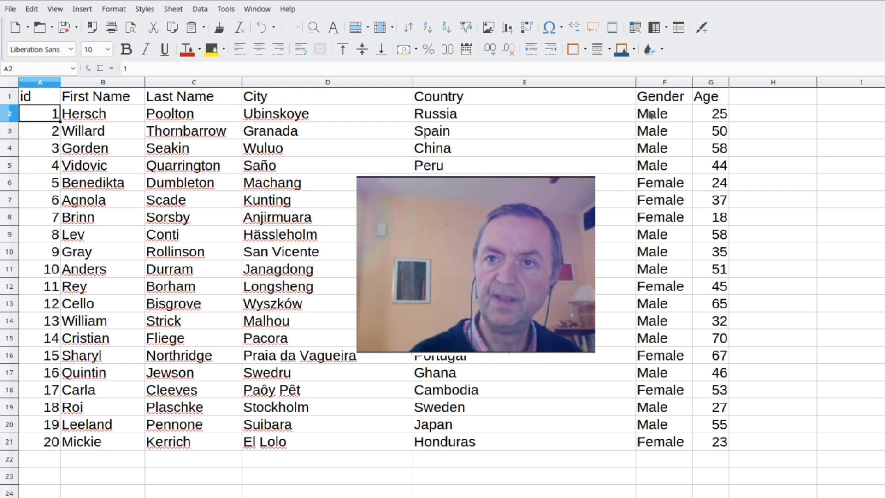
left_click(50, 100)
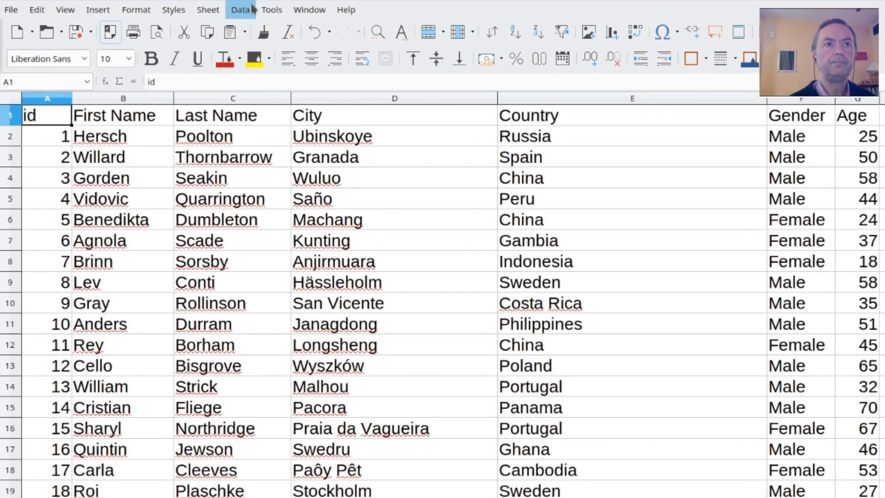
left_click(206, 10)
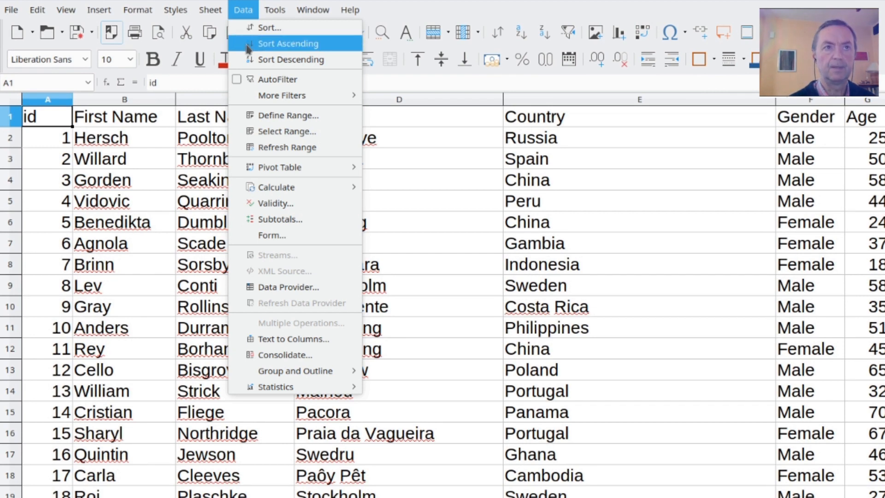
left_click(249, 79)
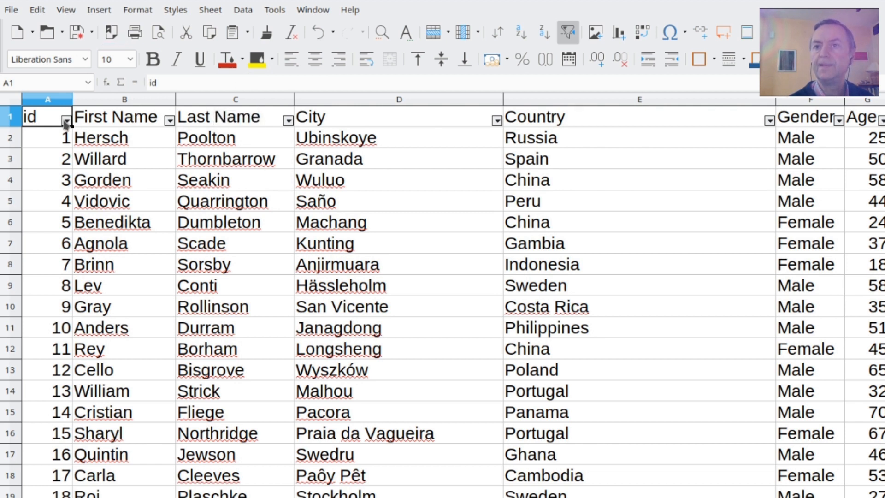
left_click(288, 122)
left_click(265, 340)
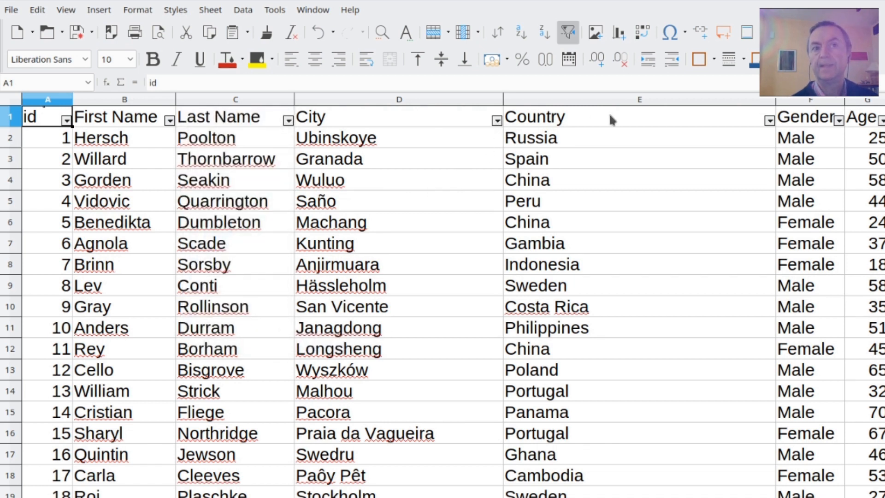
Filter the City column to show only the rows for El Lolo and Janagdong.
left_click(496, 122)
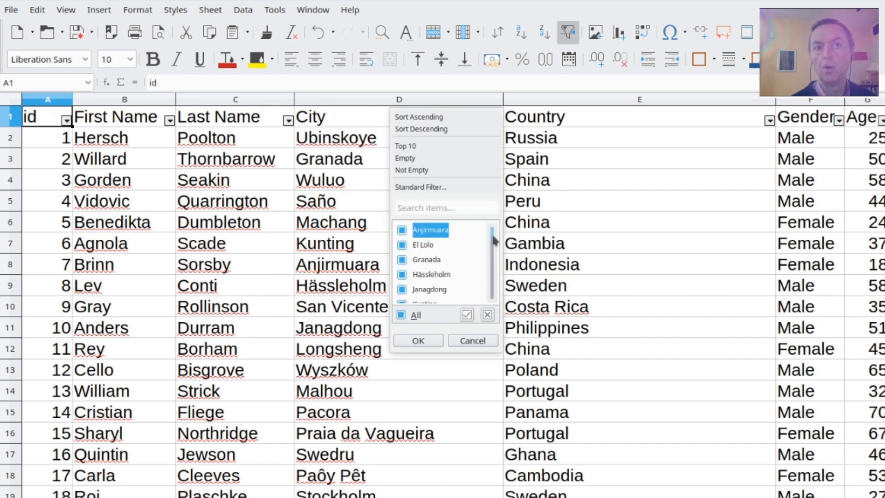
scroll(494, 245, "down", 1)
left_click_drag(492, 241, 492, 272)
left_click(400, 315)
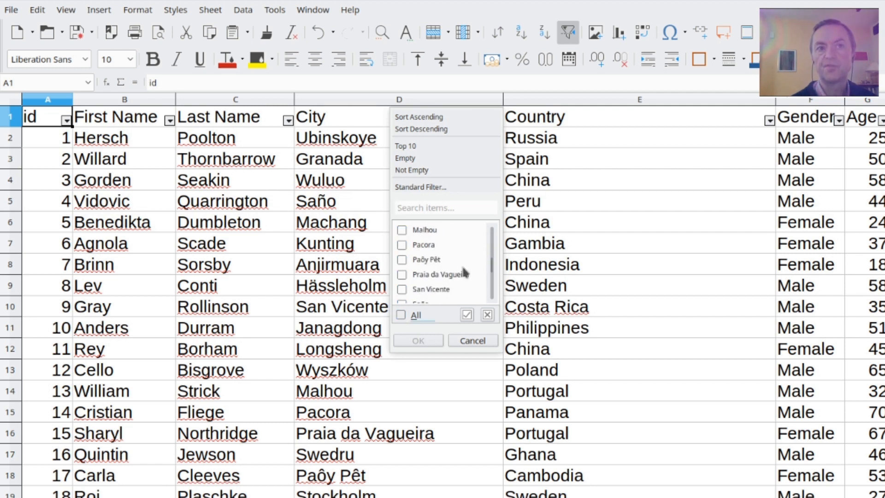
left_click_drag(492, 266, 495, 239)
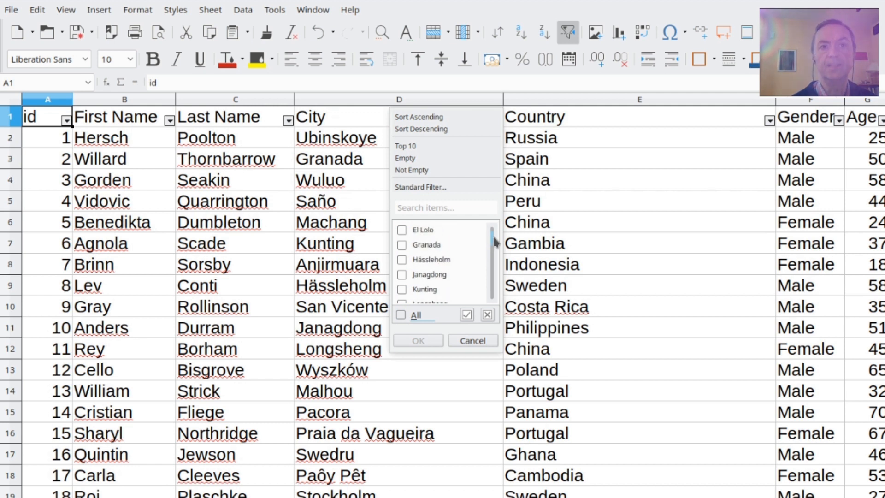
left_click(401, 229)
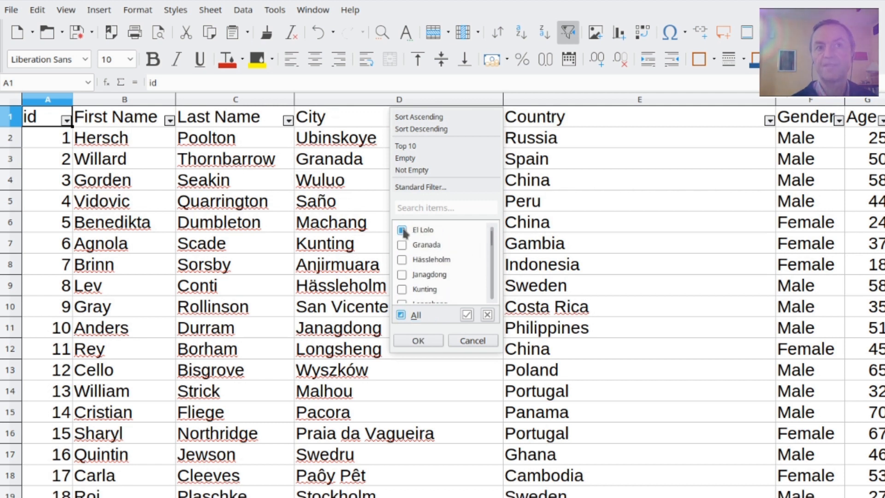
left_click(401, 275)
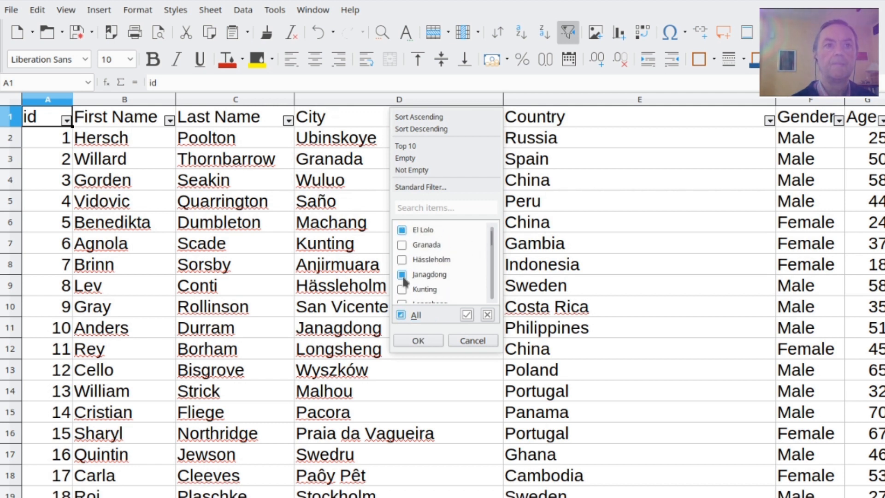
left_click(415, 341)
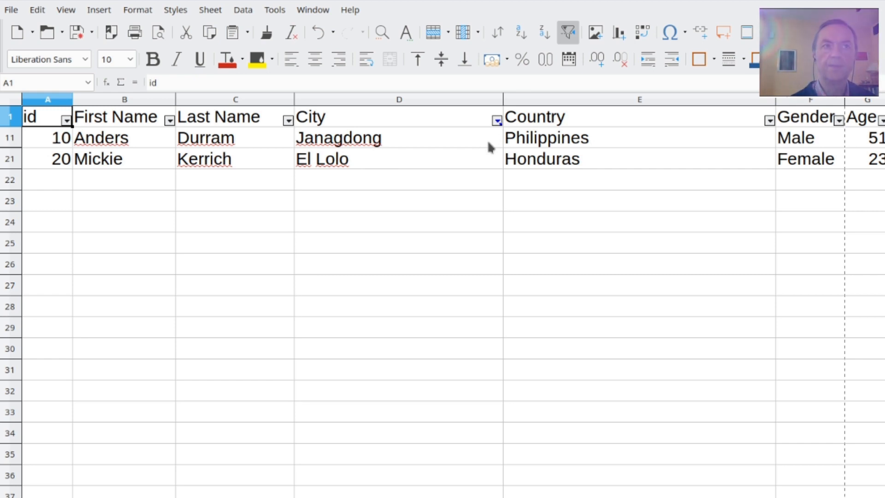
Undo the last filter, and filter the City column to show only Granada and Malhou.
left_click(44, 13)
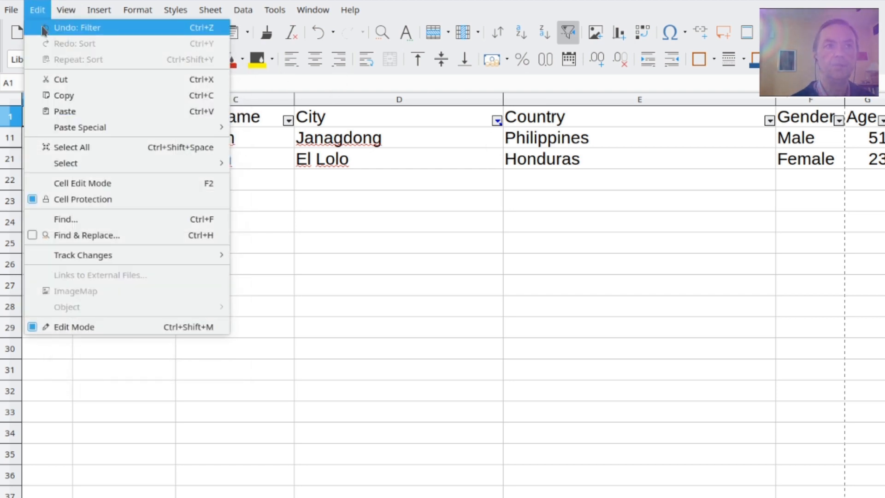
left_click(51, 27)
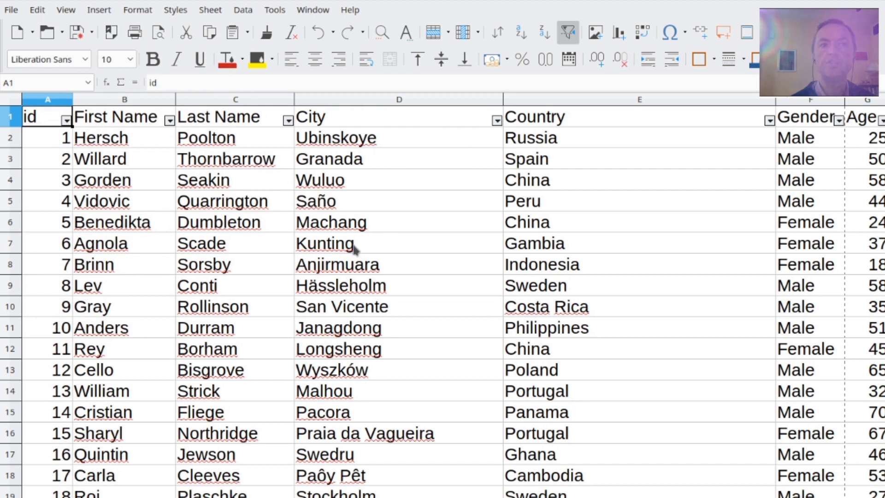
left_click(497, 122)
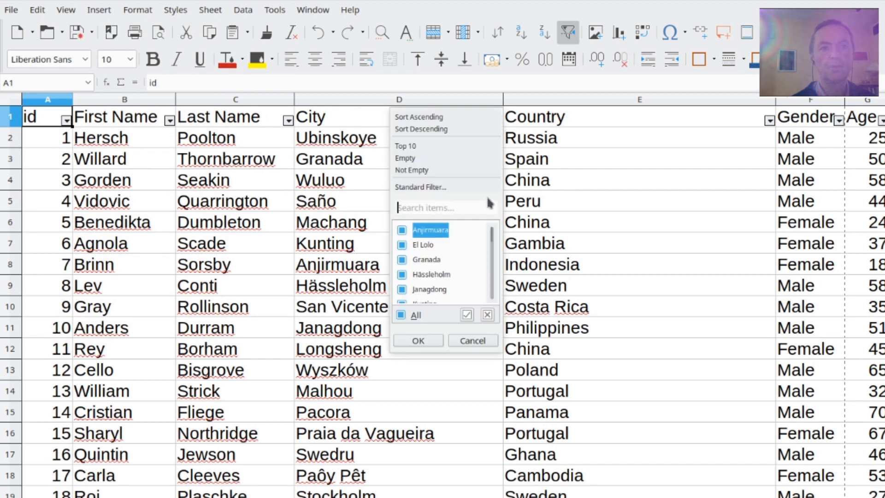
left_click(400, 315)
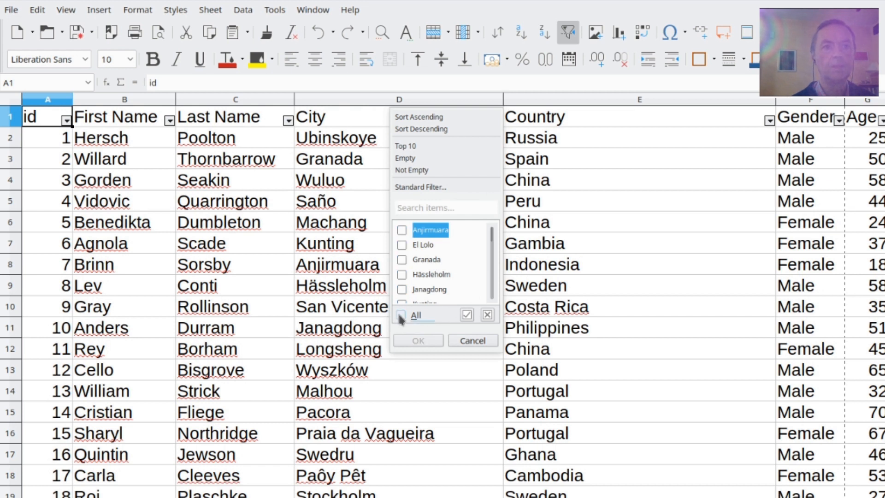
left_click(402, 260)
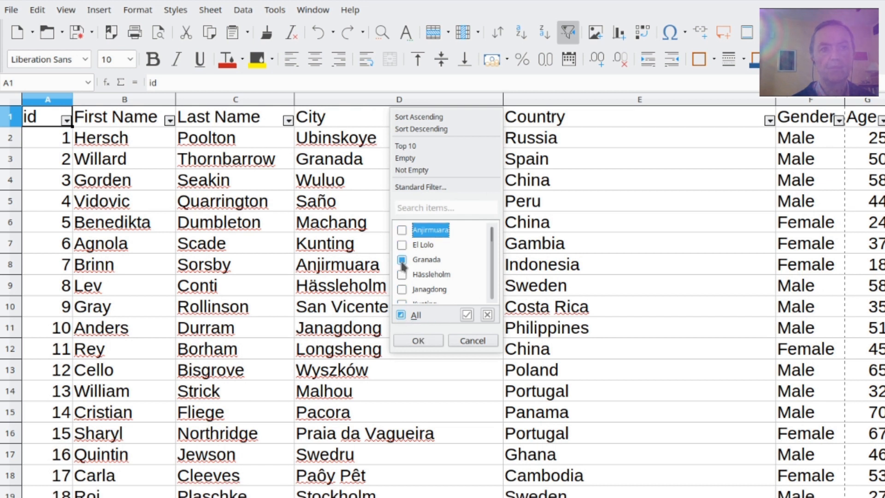
scroll(402, 265, "down", 2)
left_click(401, 260)
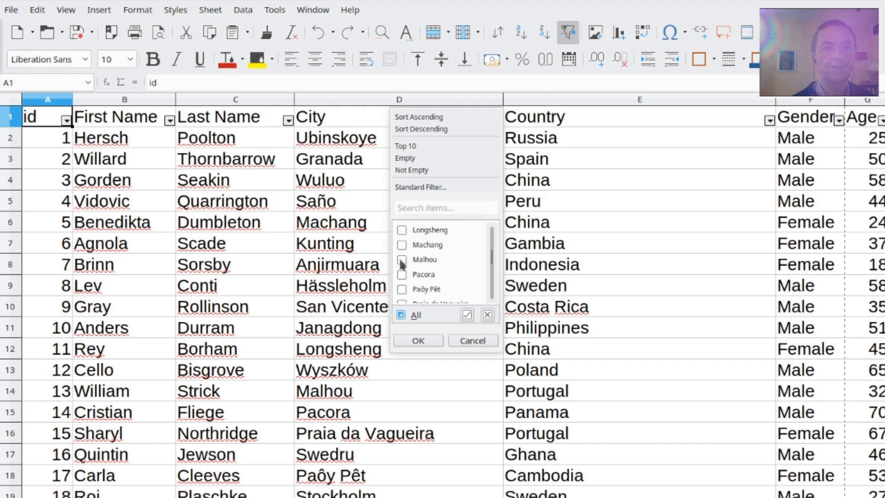
left_click(428, 342)
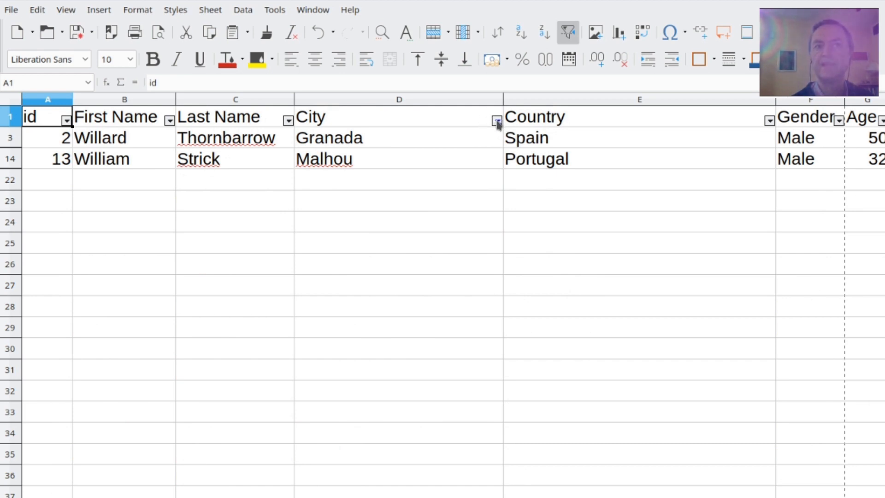
Look at the Standard Filter criteria for the City column and close them without applying anything.
scroll(490, 137, "up", 2)
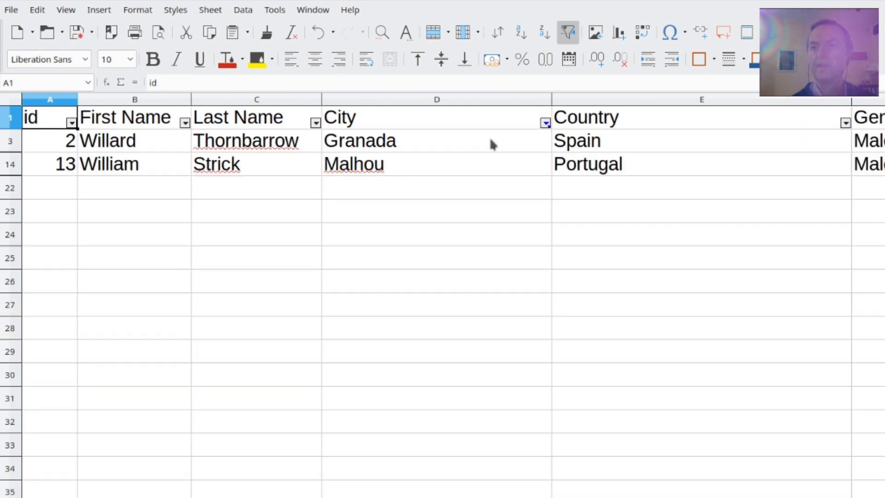
scroll(617, 140, "down", 1)
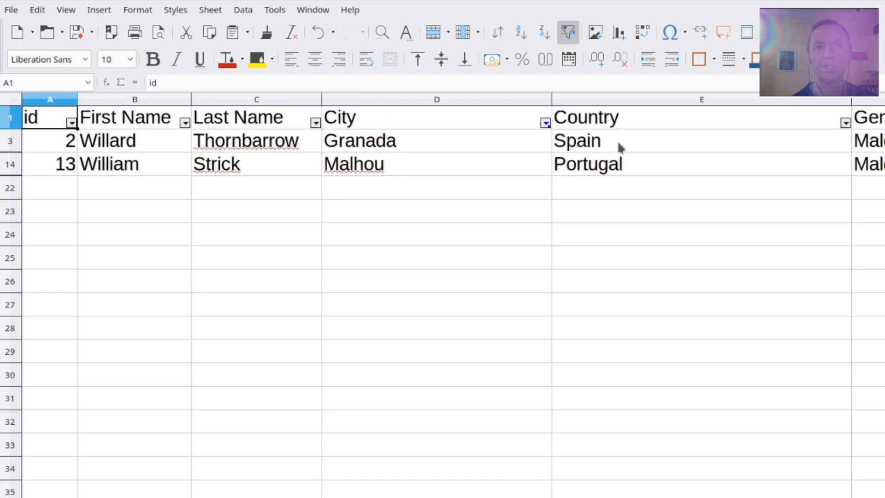
left_click(545, 122)
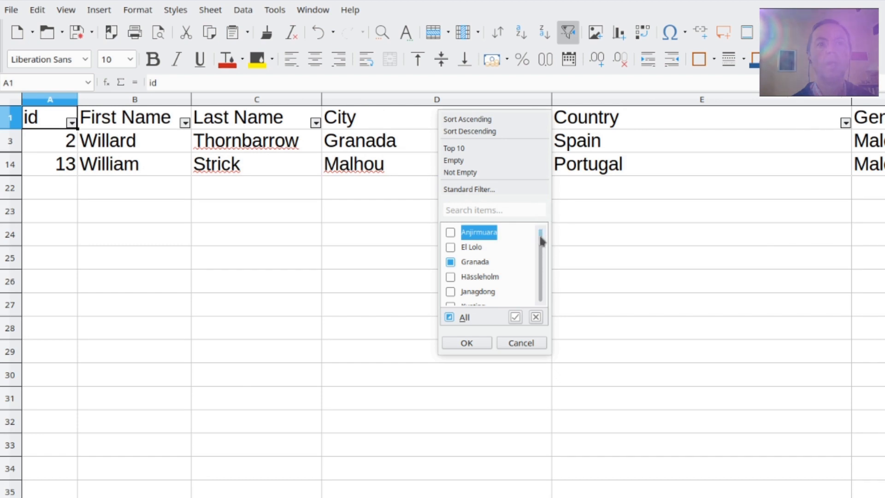
left_click(469, 189)
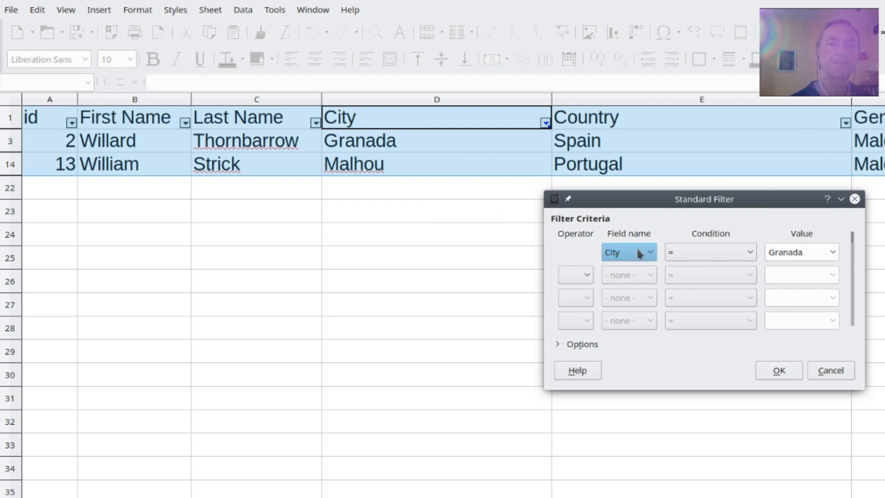
left_click(830, 370)
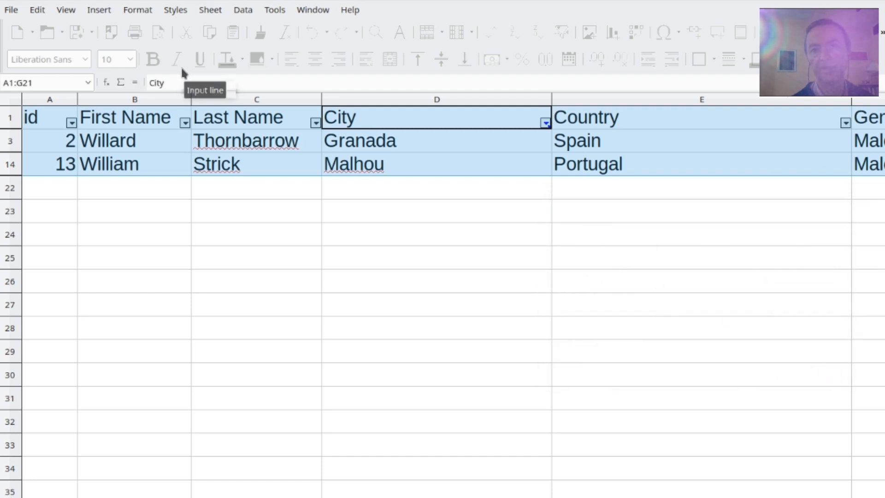
Undo the City column filter for Granada and Malhou.
left_click(39, 11)
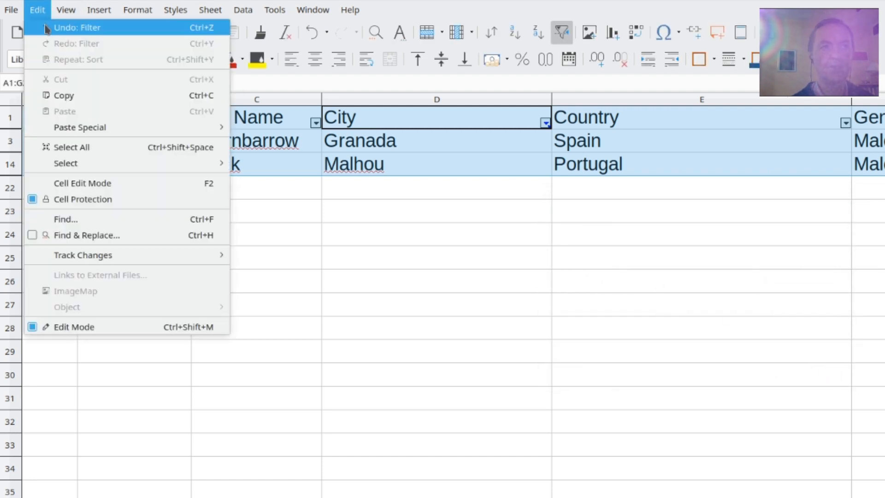
left_click(48, 27)
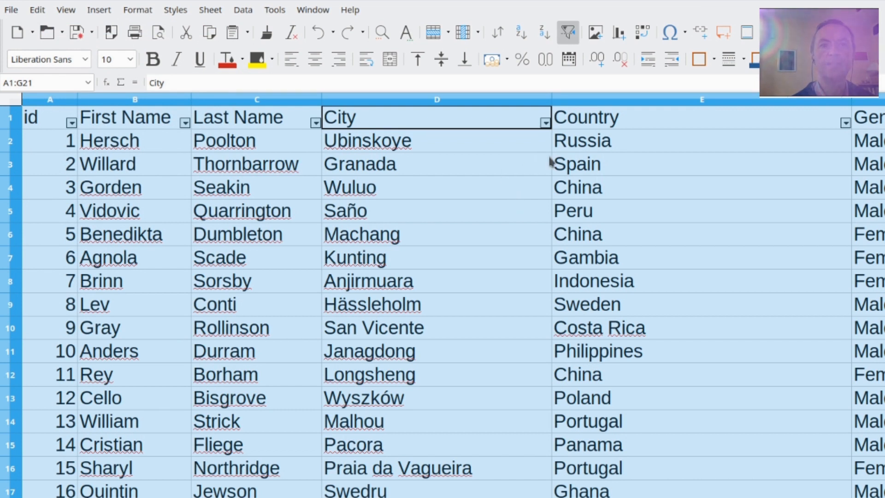
right_click(517, 149)
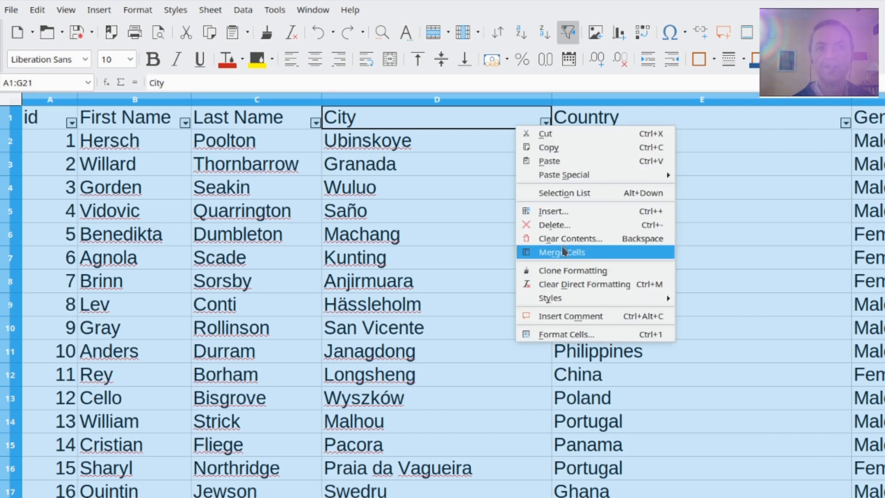
left_click(426, 207)
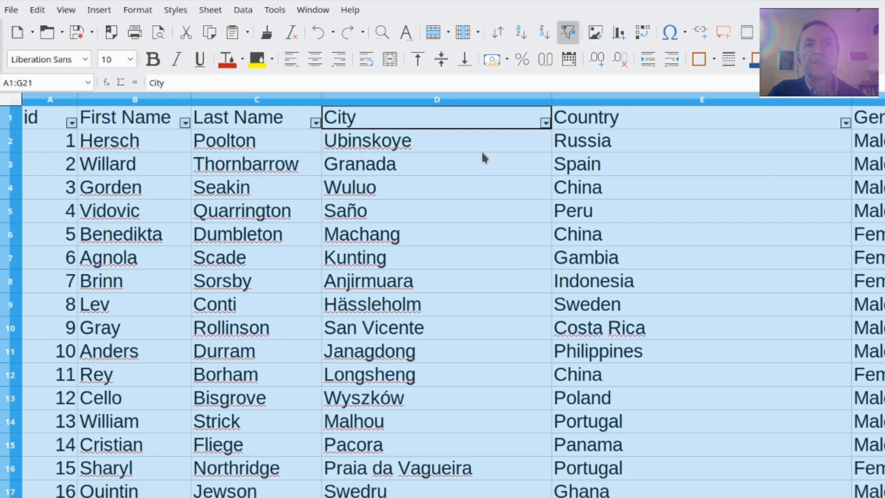
Filter the Country column to show only Cambodia, China and Costa Rica.
left_click(640, 150)
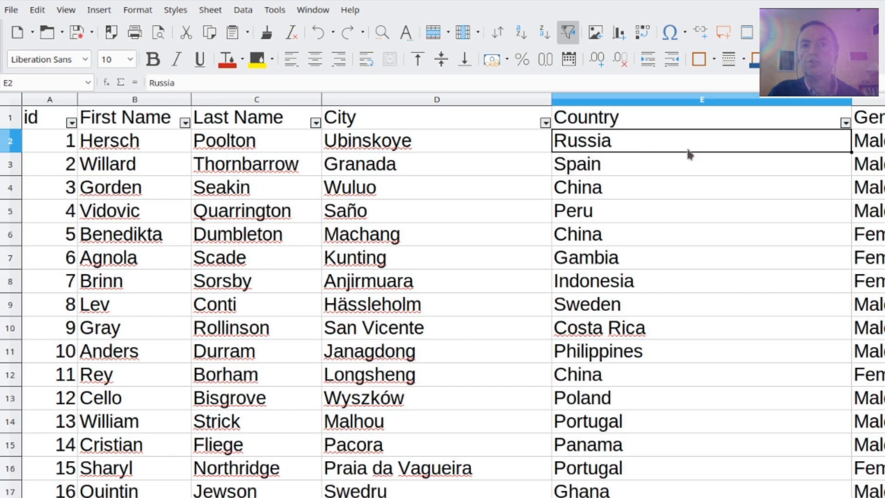
left_click(845, 123)
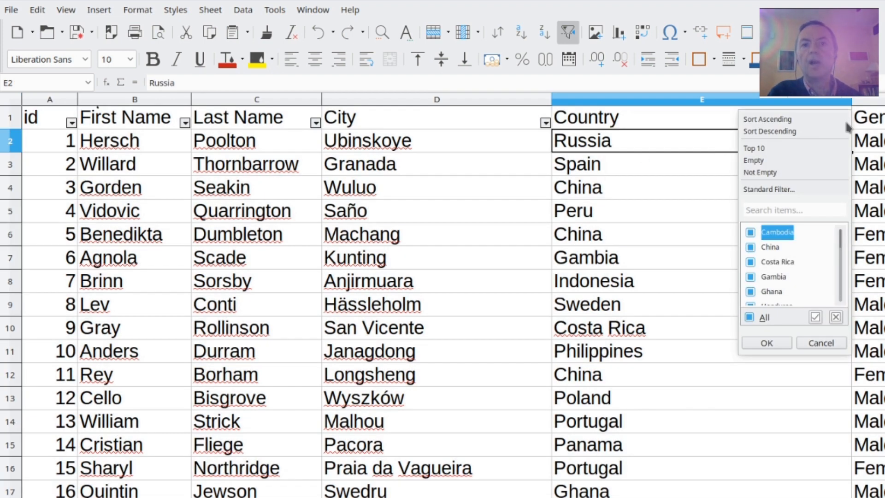
left_click(764, 317)
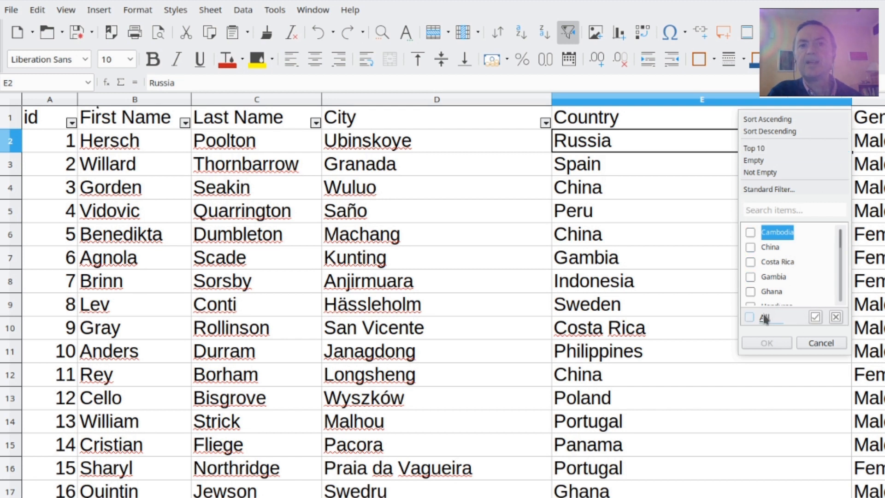
left_click(750, 232)
left_click(750, 247)
left_click(750, 262)
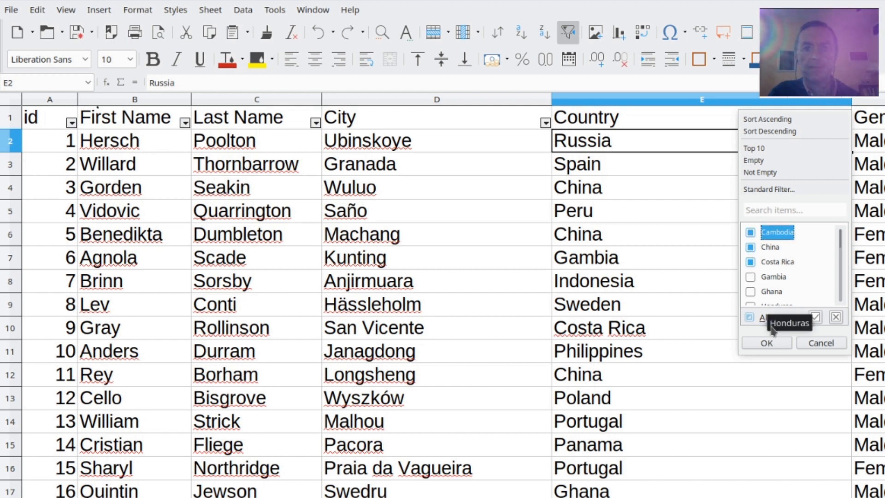
left_click(768, 343)
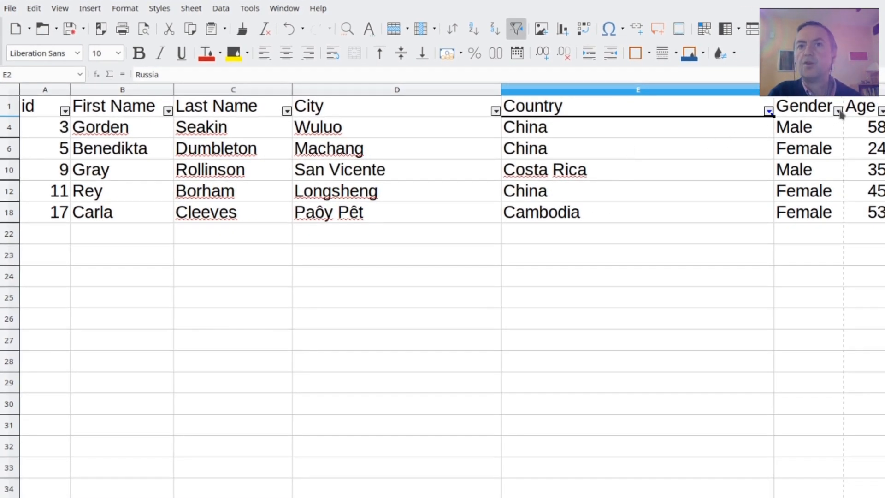
Filter the Gender column to show only Female, keeping the country filter in place.
left_click(837, 111)
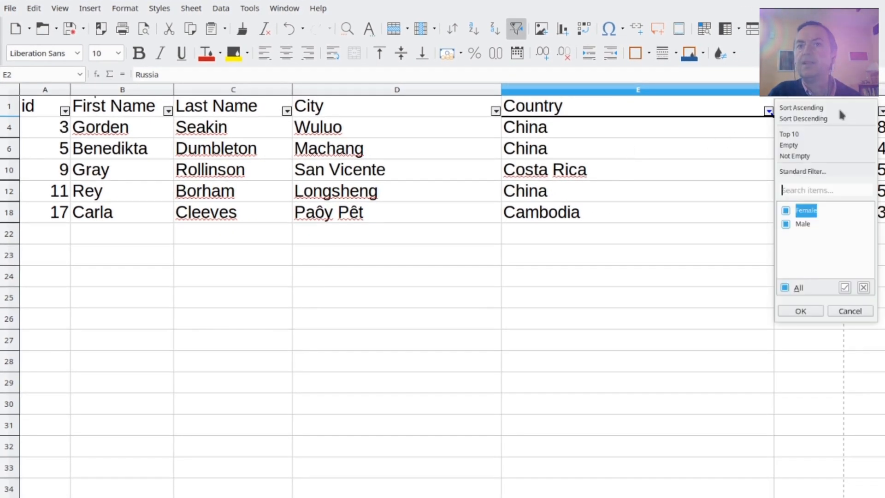
left_click(785, 224)
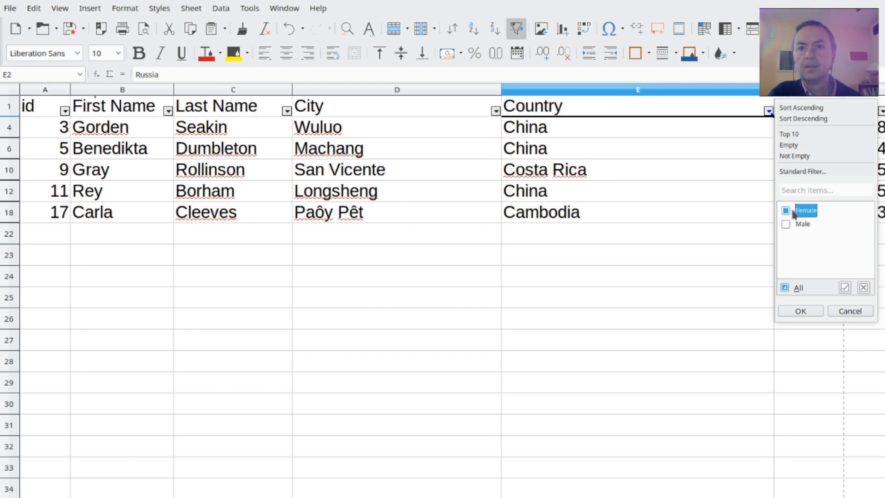
left_click(801, 311)
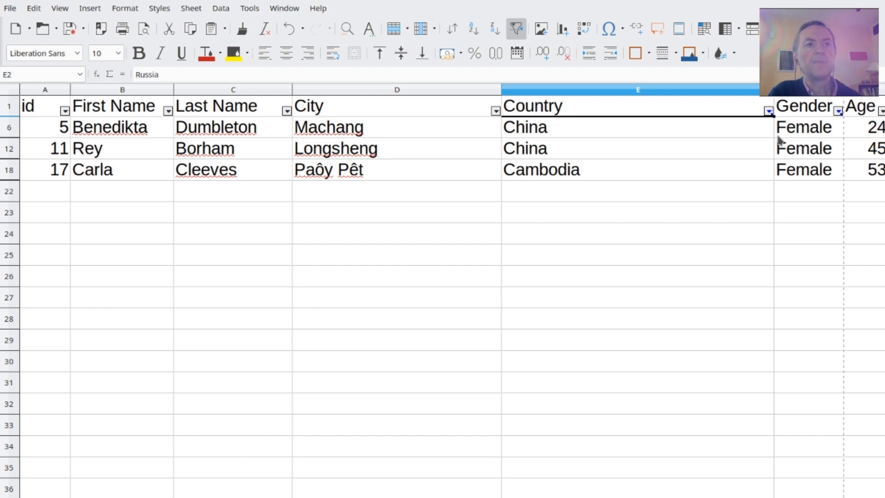
Select the filtered table A1:G18 and view the commands available for the selection without applying any.
left_click(31, 108)
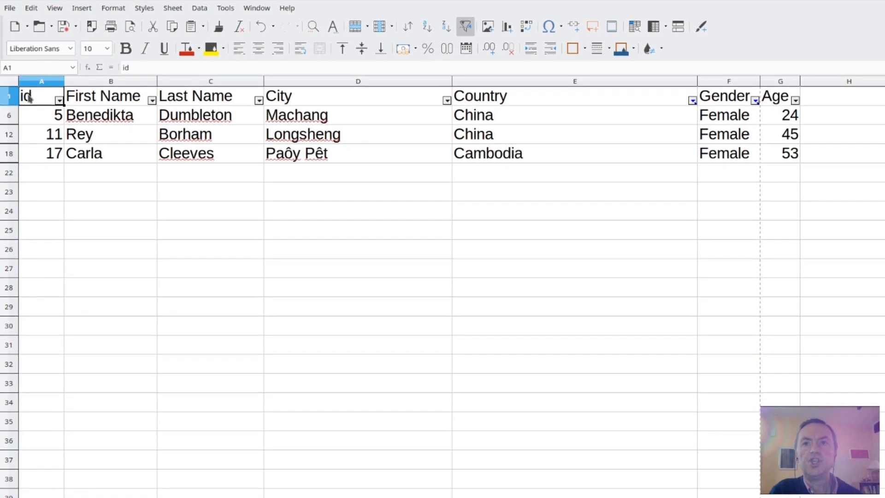
left_click_drag(29, 98, 766, 154)
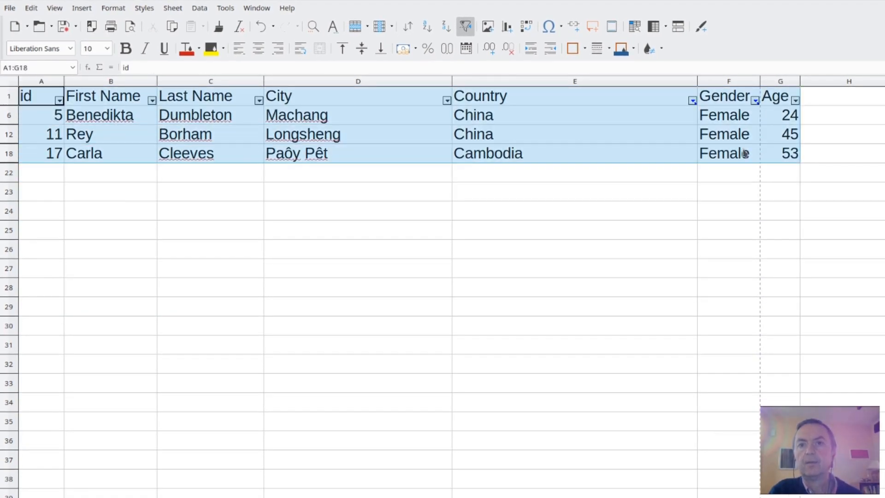
right_click(744, 152)
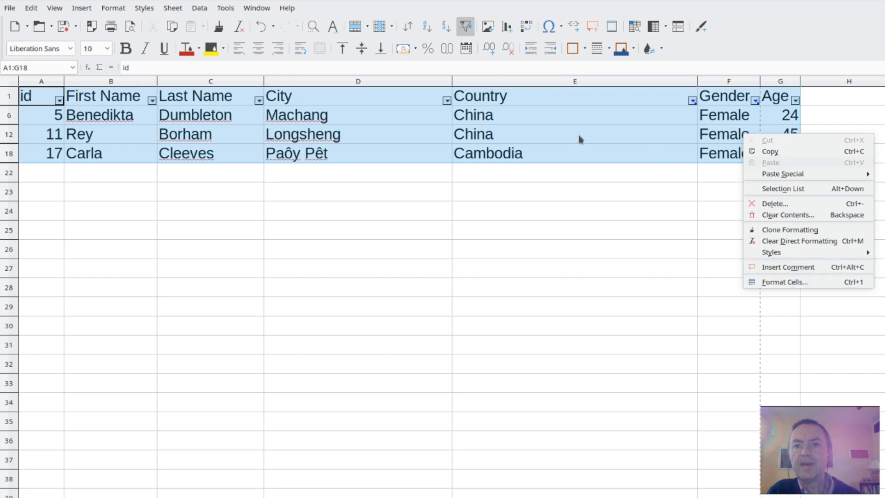
left_click(371, 71)
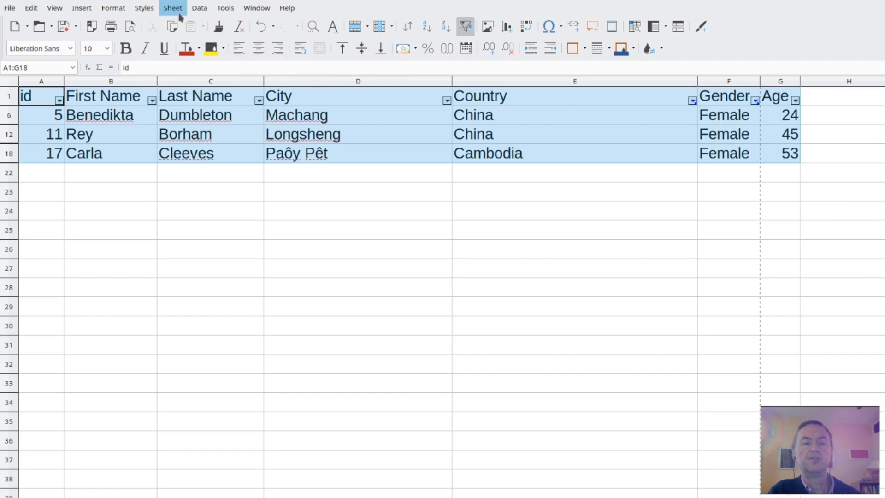
Undo the Gender filter and the Country filter.
left_click(28, 9)
left_click(63, 22)
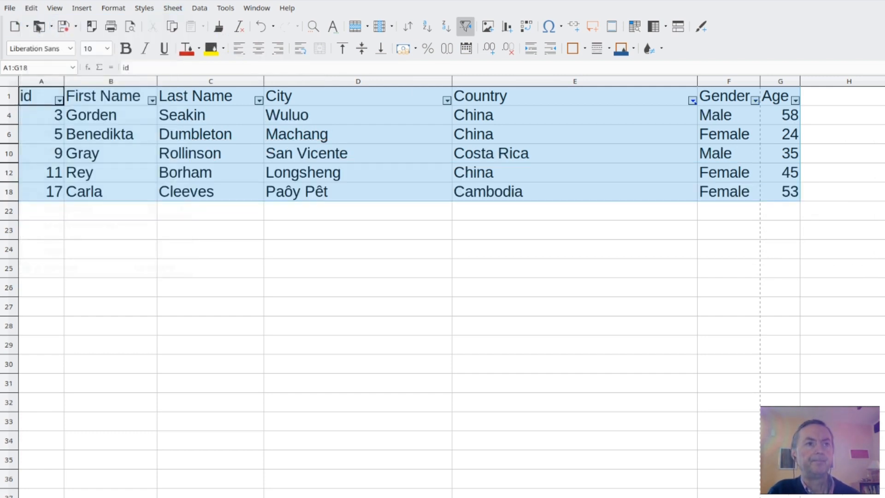
left_click(31, 7)
left_click(63, 22)
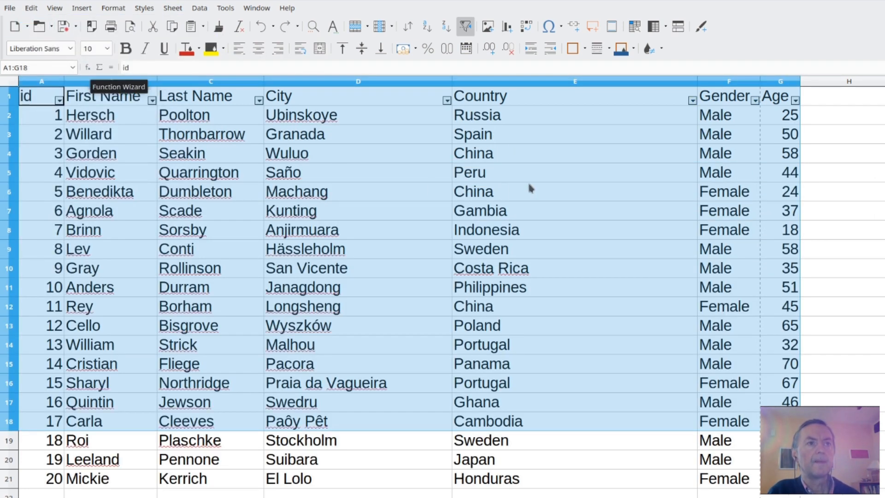
Turn AutoFilter off for the table of people.
left_click(529, 187)
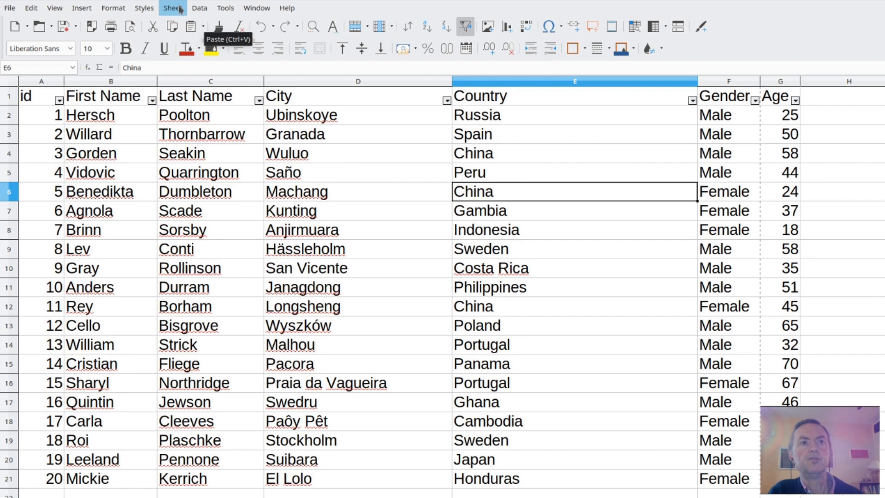
left_click(199, 8)
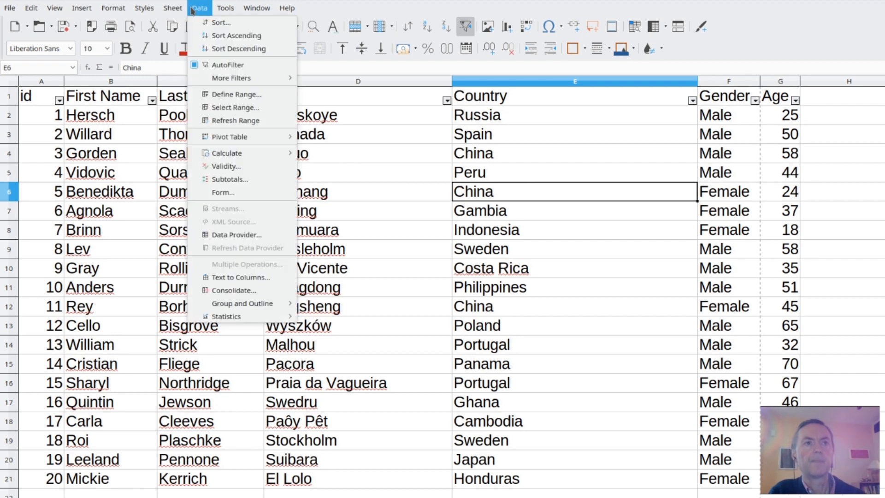
left_click(196, 65)
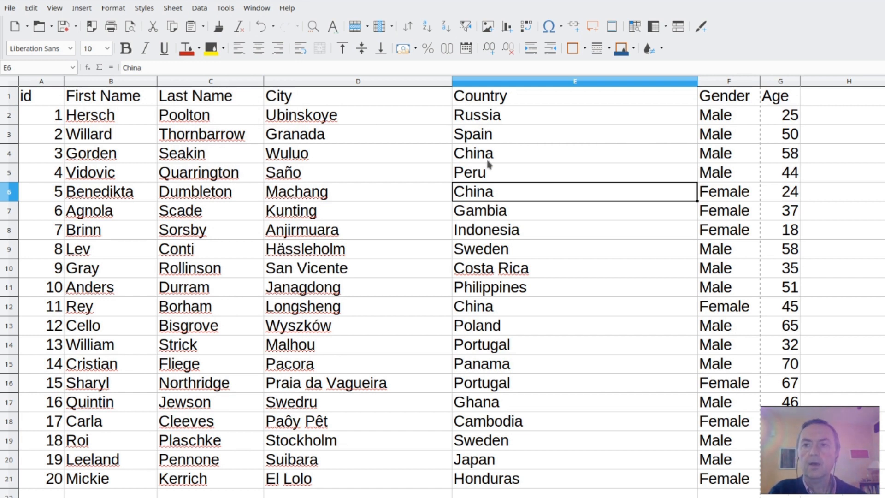
left_click(493, 173)
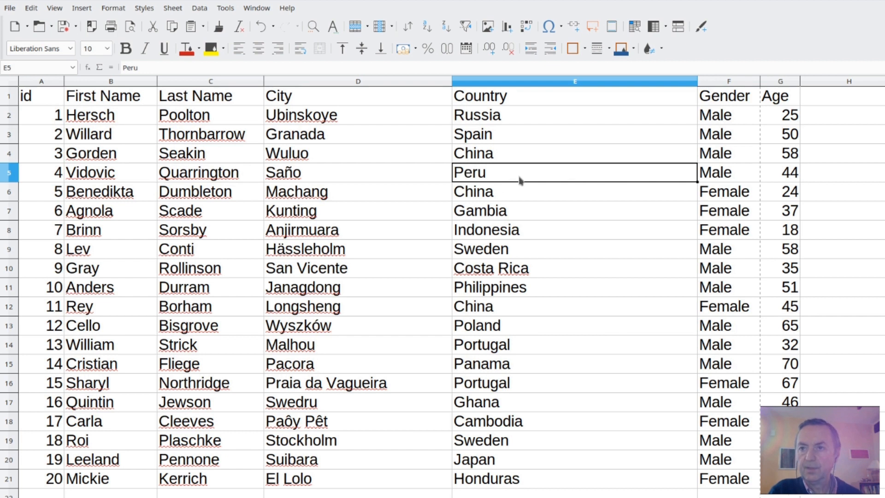
Apply a Standard Filter to the table with the criterion Country "Ends with" a.
left_click(295, 146)
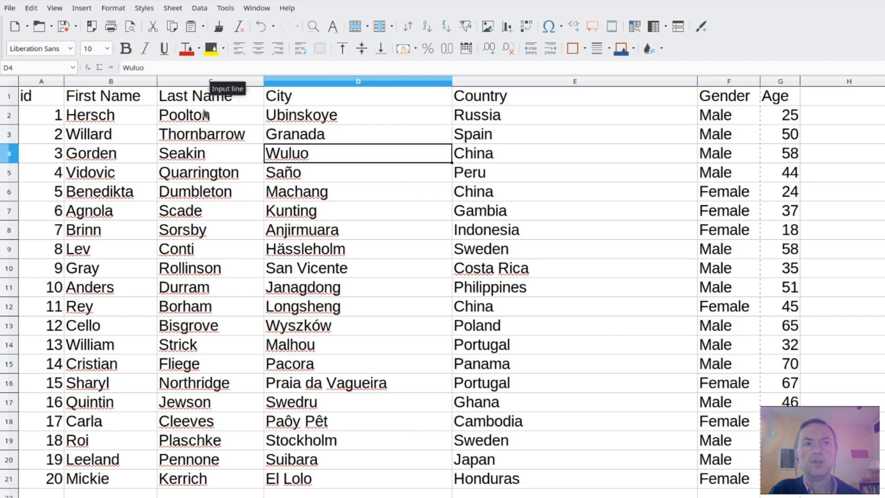
left_click(206, 13)
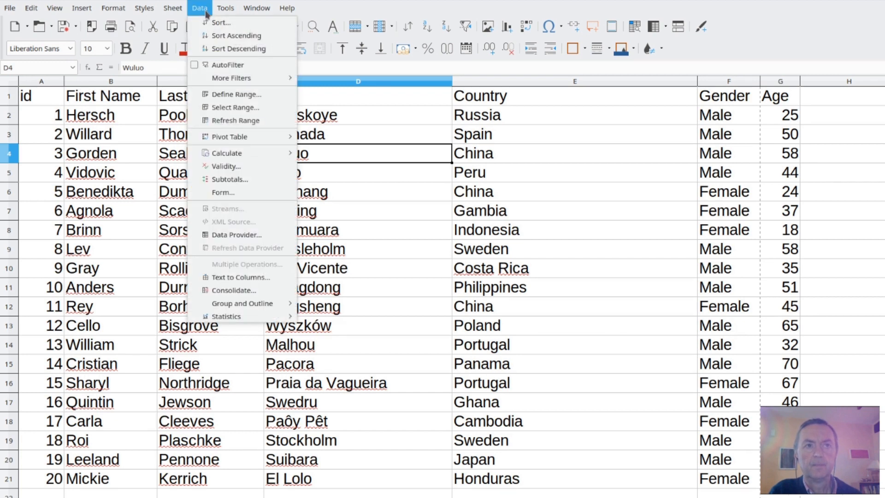
mouse_move(209, 79)
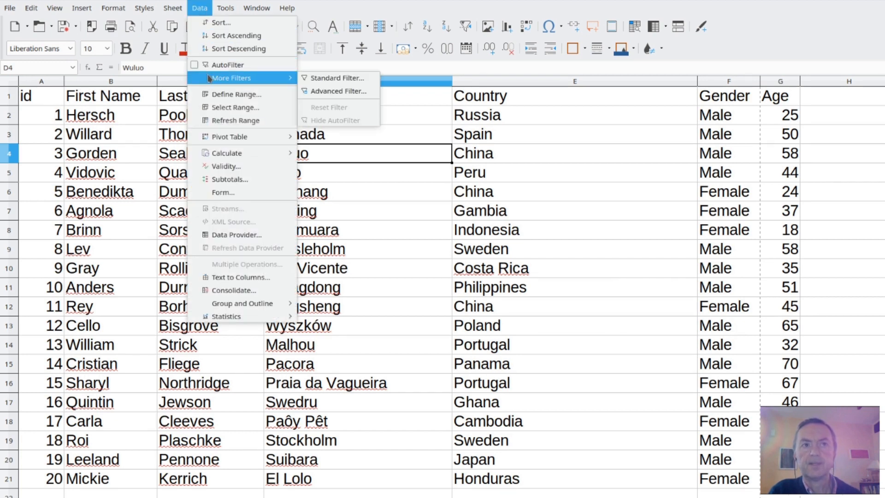
left_click(319, 81)
left_click_drag(536, 179, 433, 226)
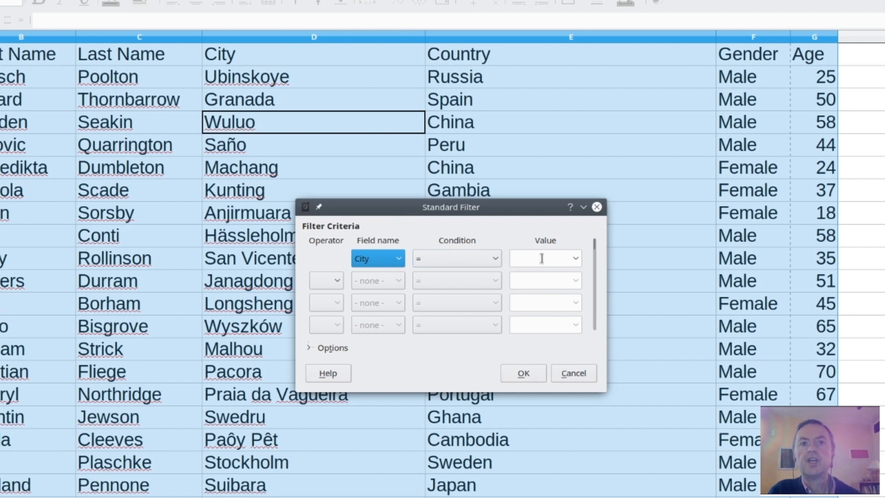
left_click(363, 261)
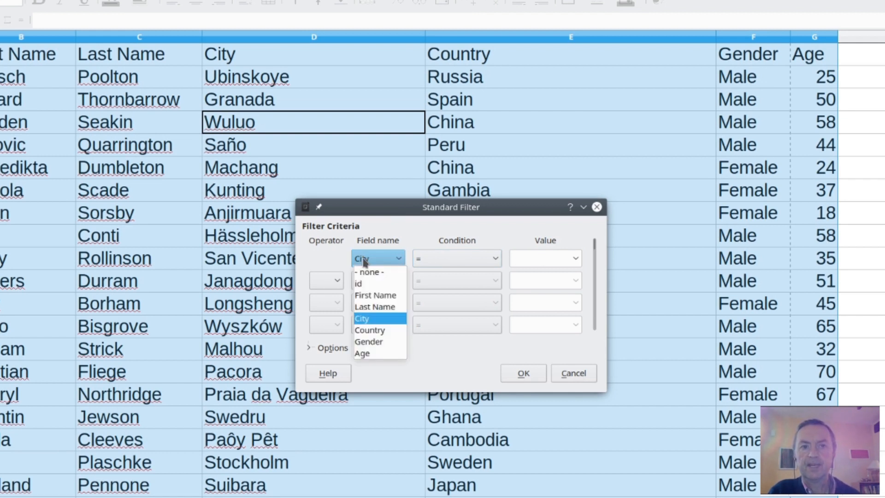
left_click(376, 330)
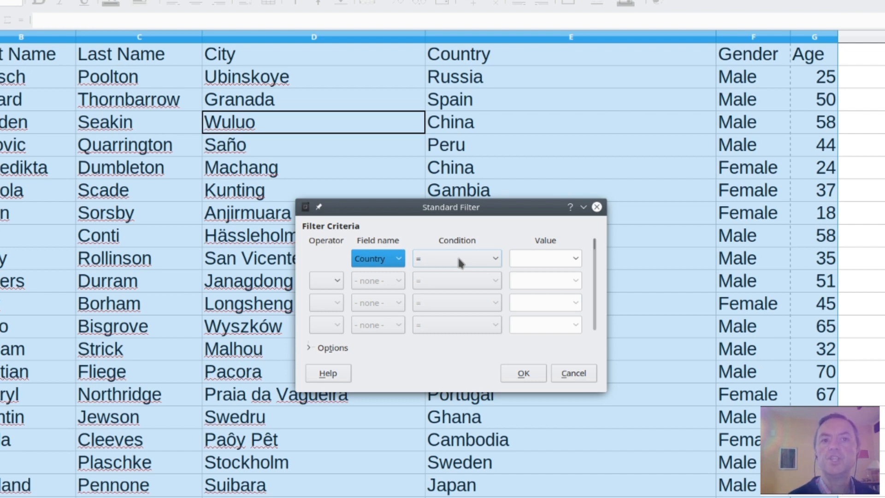
left_click(459, 262)
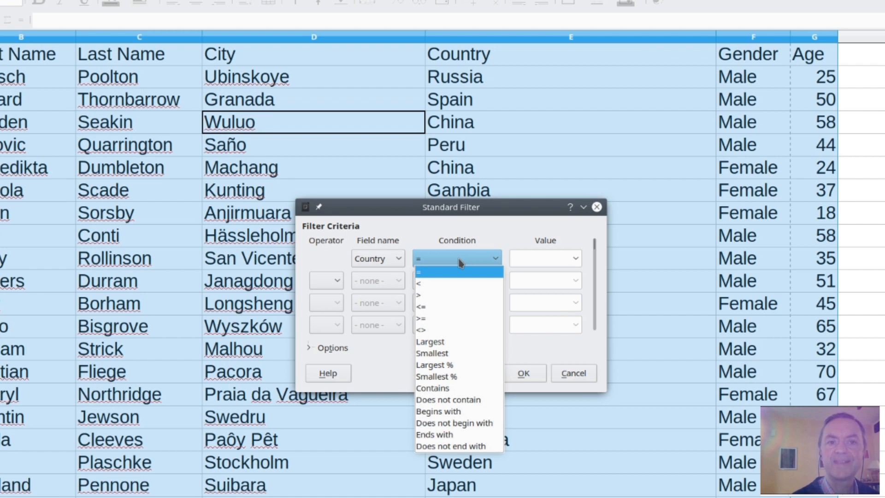
left_click(449, 434)
left_click(534, 256)
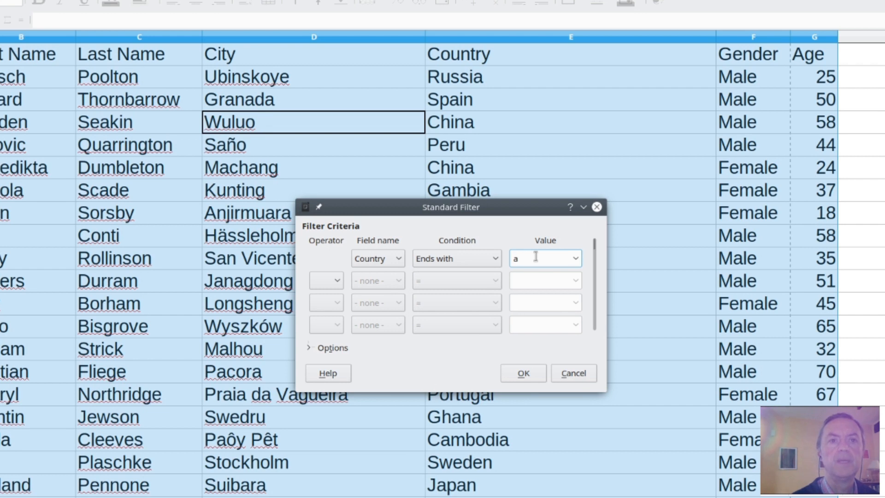
type("a")
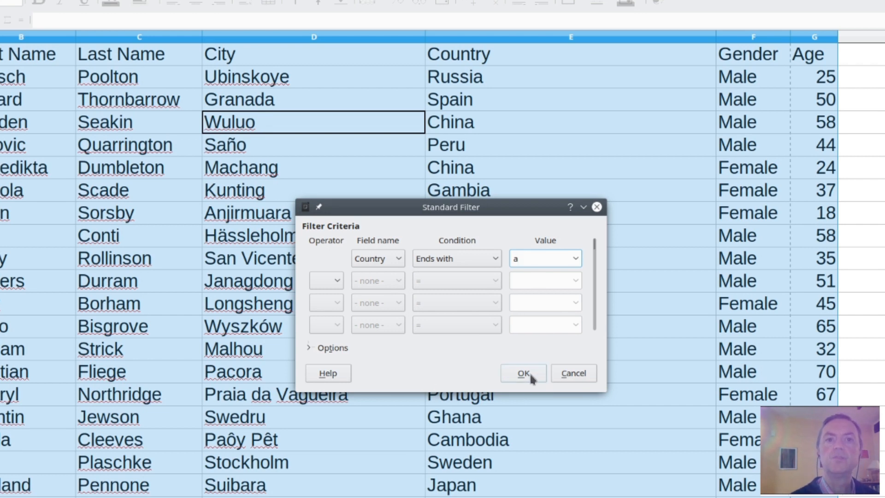
left_click(529, 373)
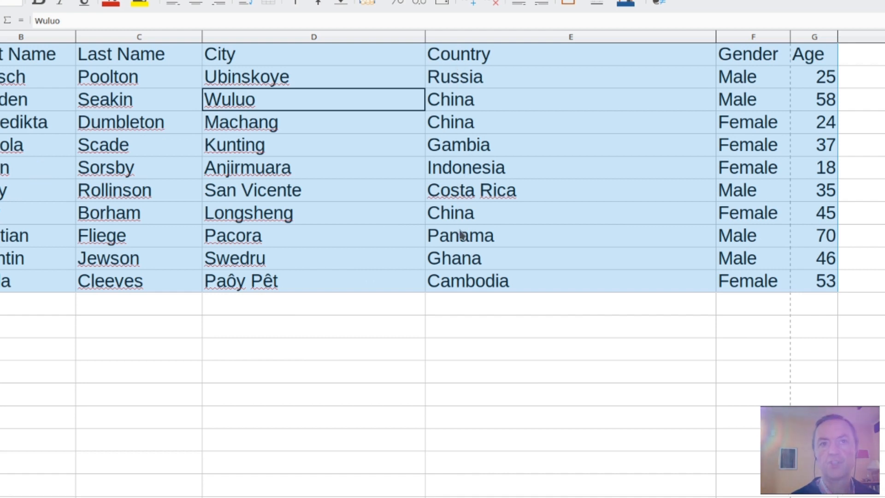
left_click(458, 298)
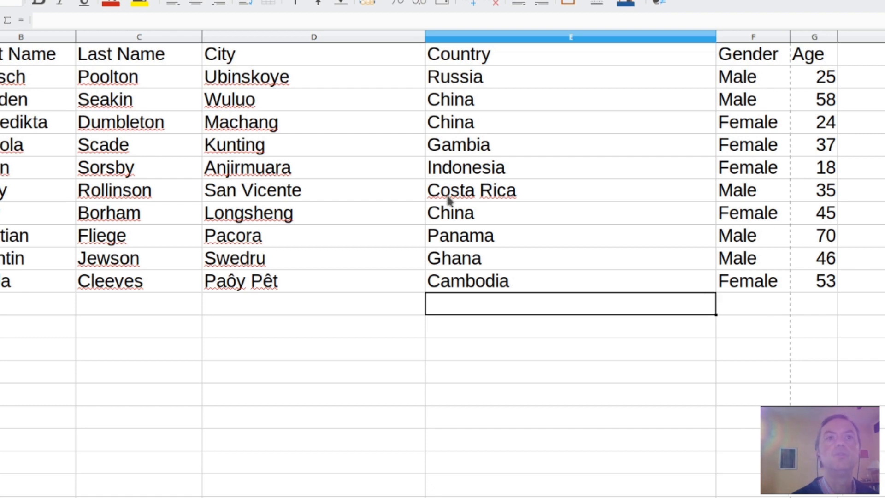
Add a second Standard Filter criterion joined with AND, Gender = Male, to the existing country criterion and apply it.
left_click(371, 151)
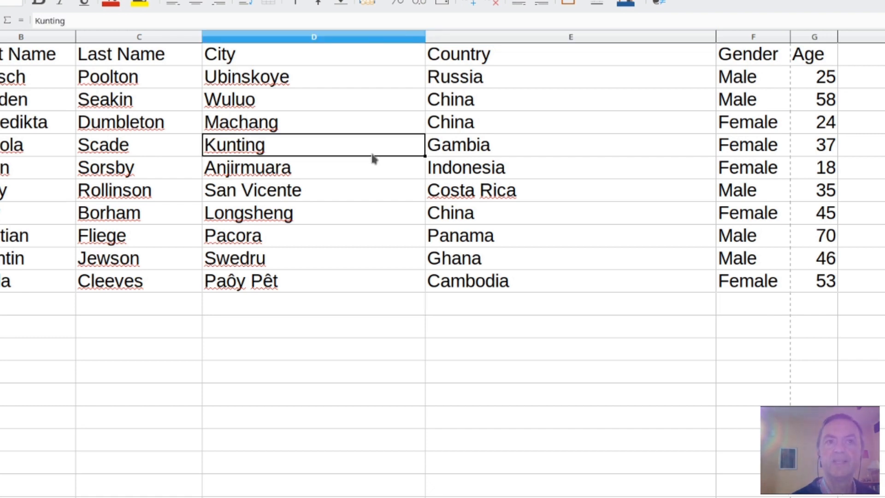
left_click(535, 143)
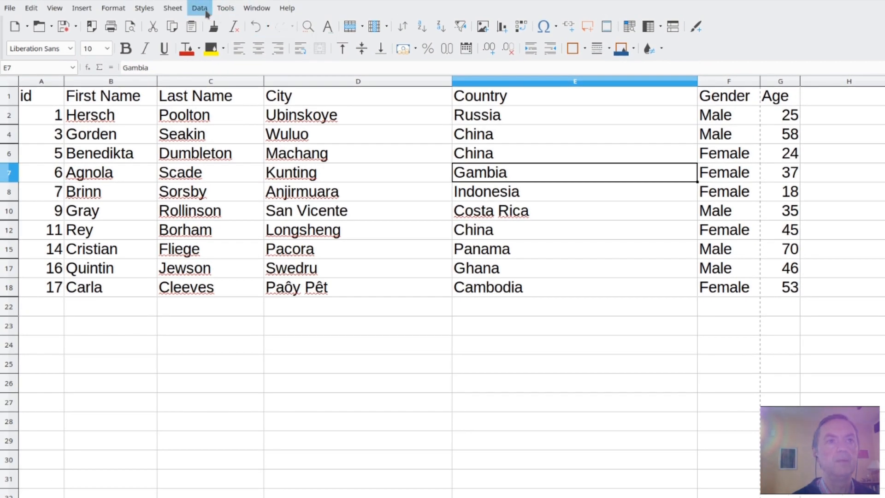
left_click(203, 8)
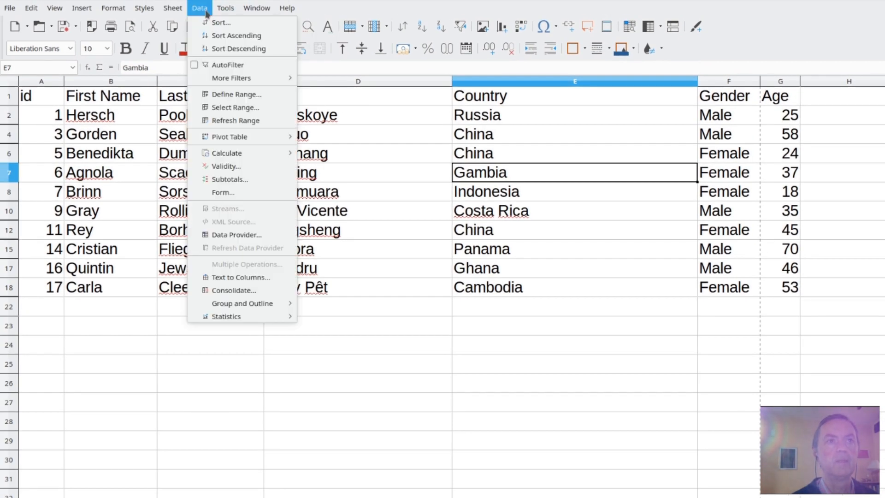
mouse_move(226, 78)
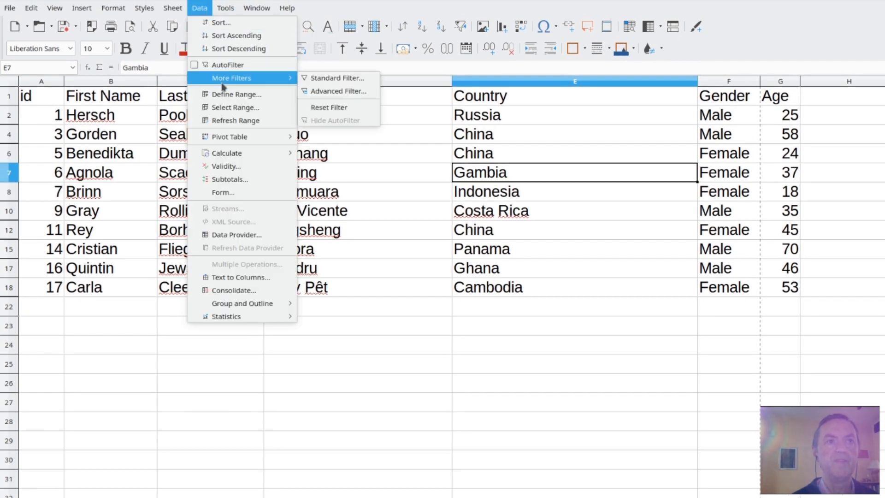
left_click(330, 83)
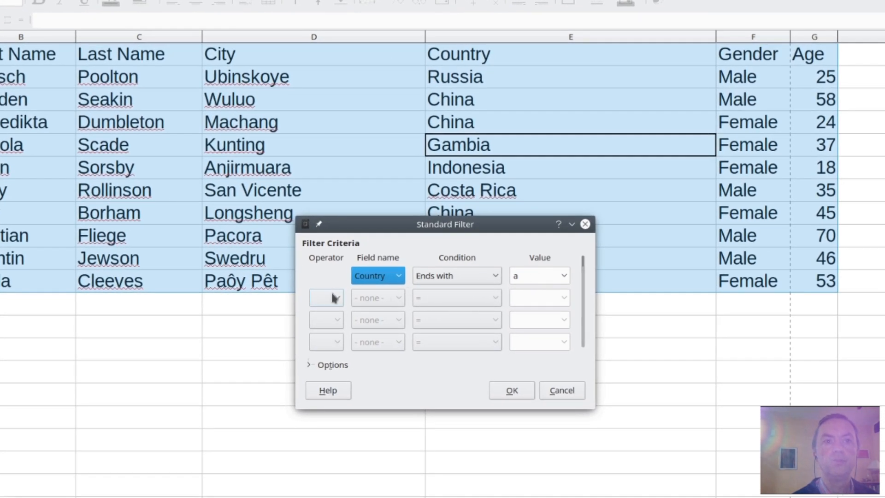
left_click(334, 299)
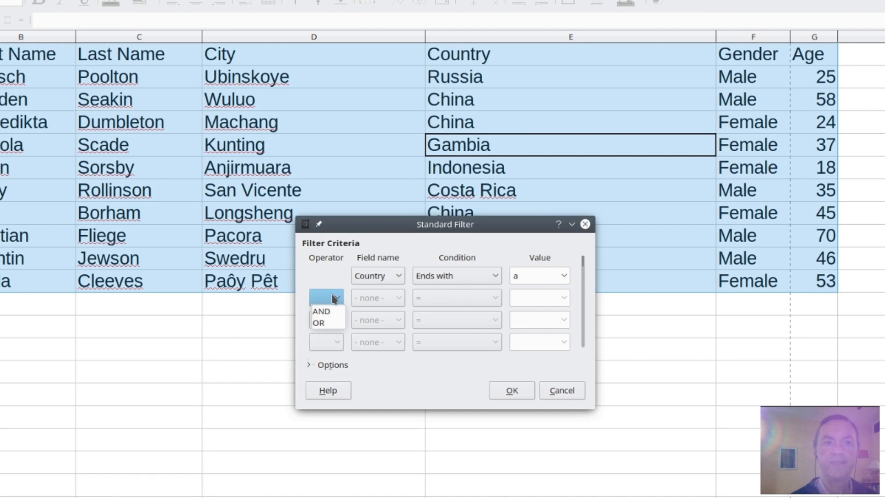
left_click(328, 310)
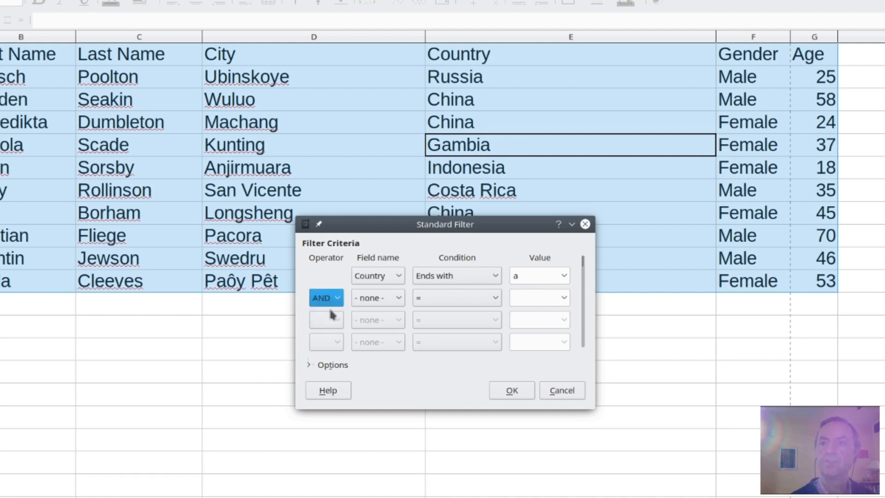
left_click(384, 297)
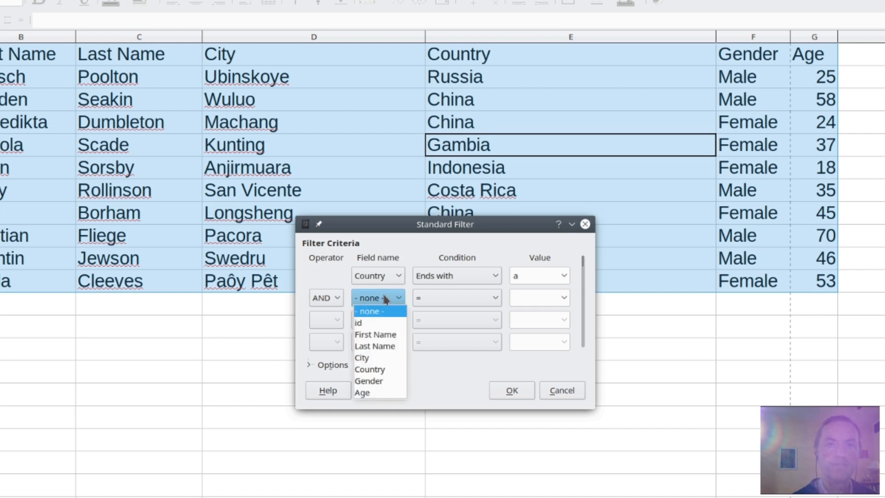
left_click(386, 382)
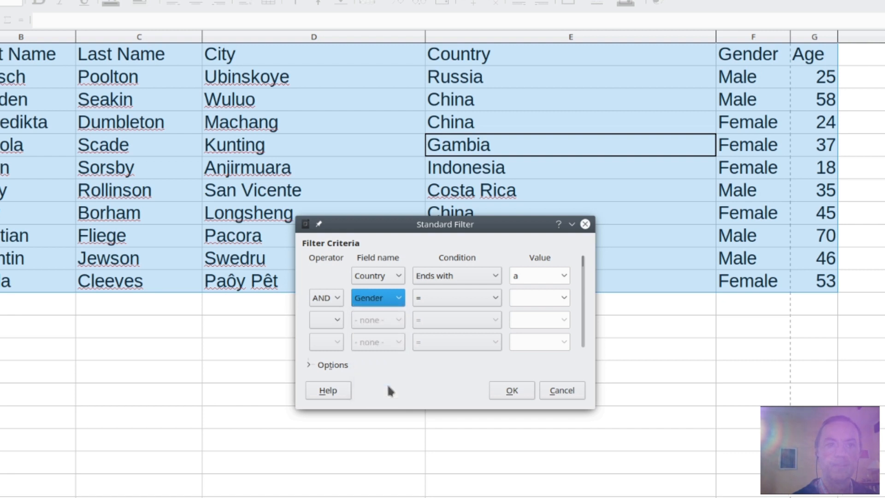
left_click(462, 300)
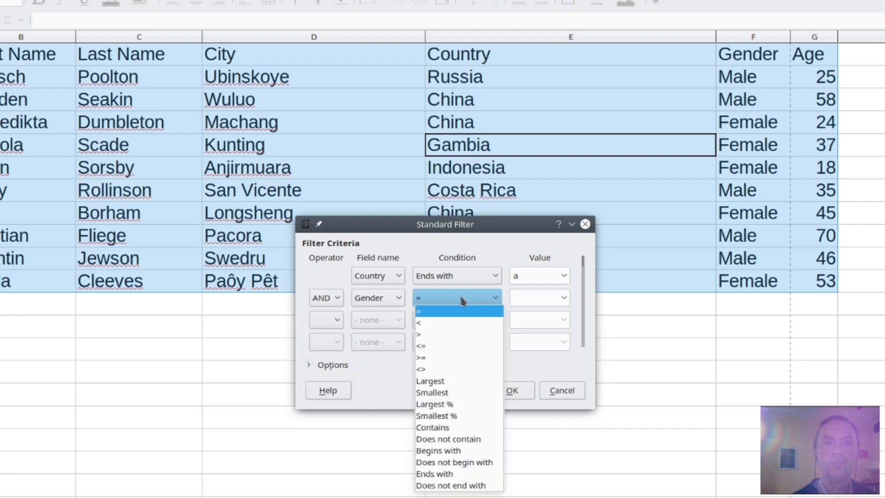
left_click(463, 301)
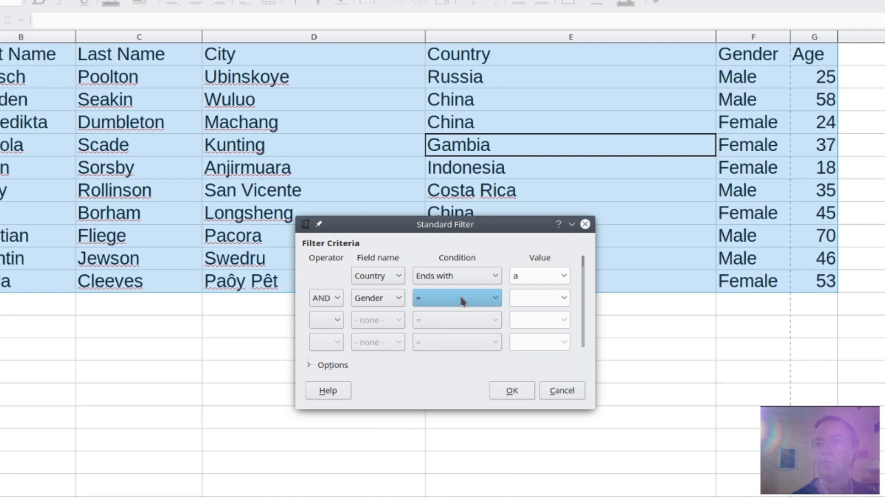
left_click(563, 297)
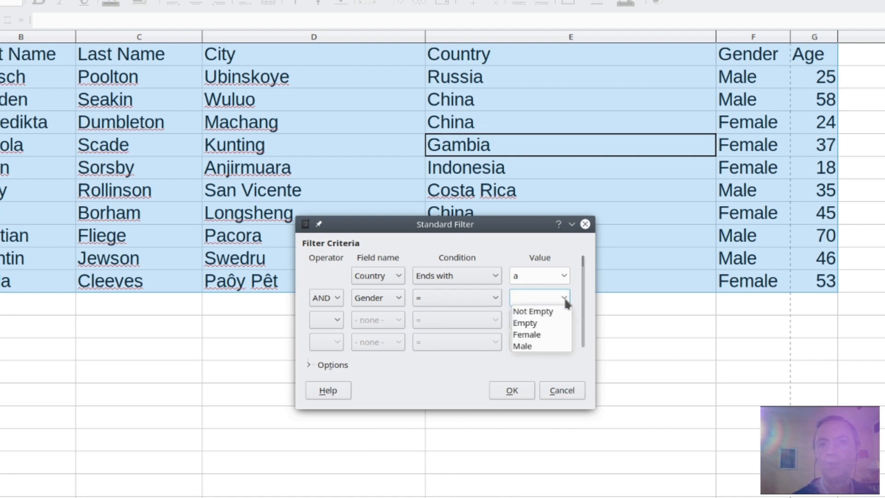
left_click(548, 345)
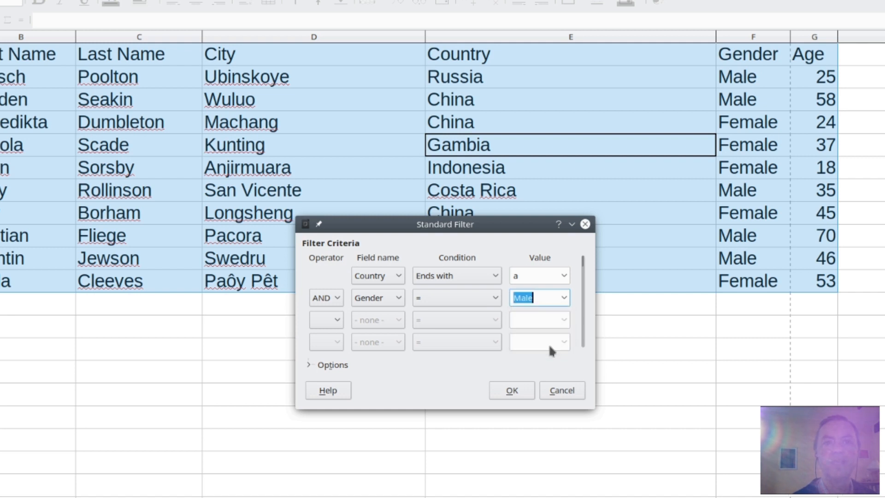
left_click(512, 390)
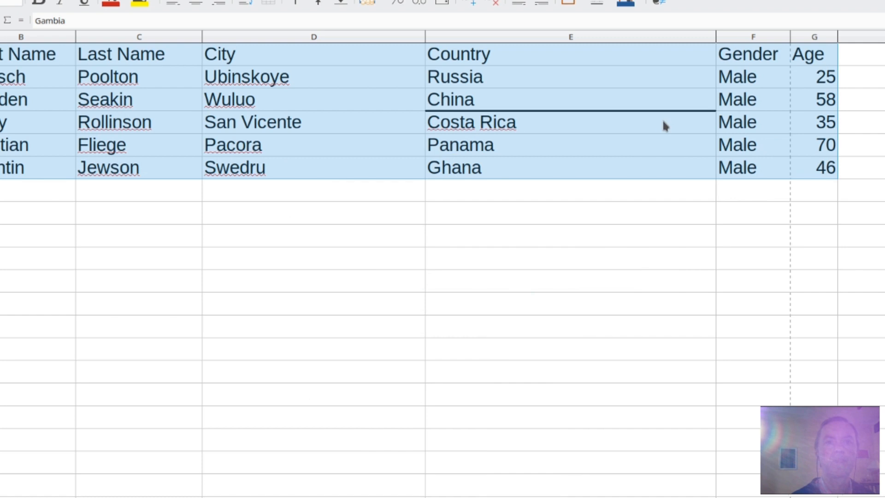
Reopen the Standard Filter for the table and add a third criterion joined with AND on the Age field.
left_click(665, 125)
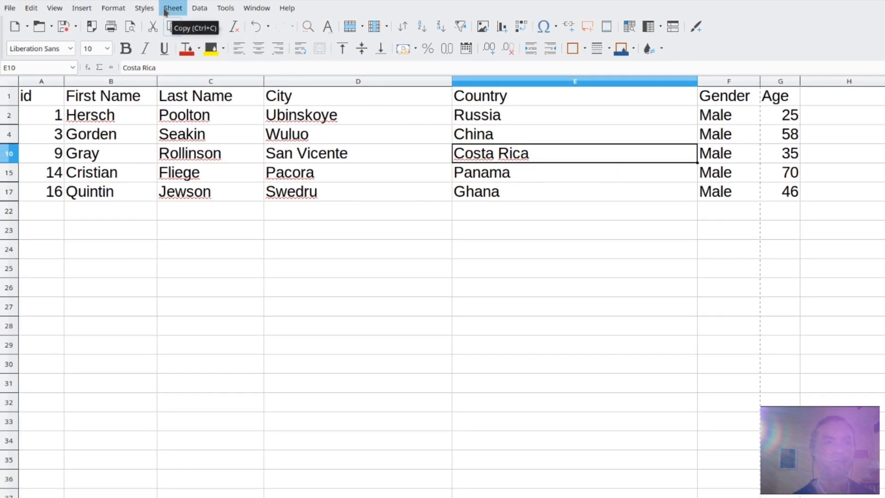
left_click(199, 8)
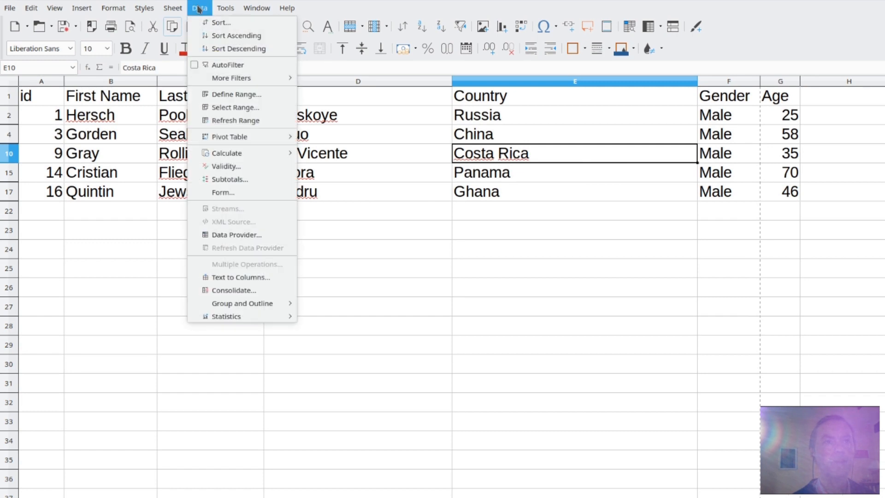
mouse_move(240, 78)
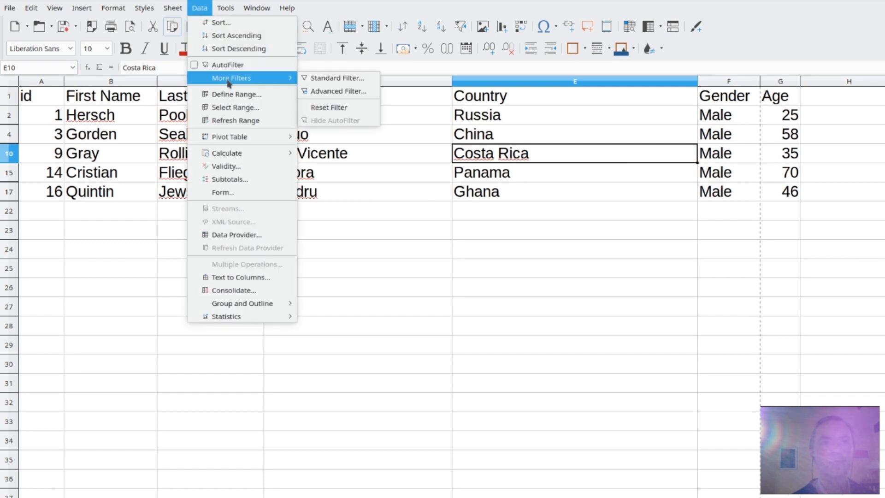
left_click(319, 79)
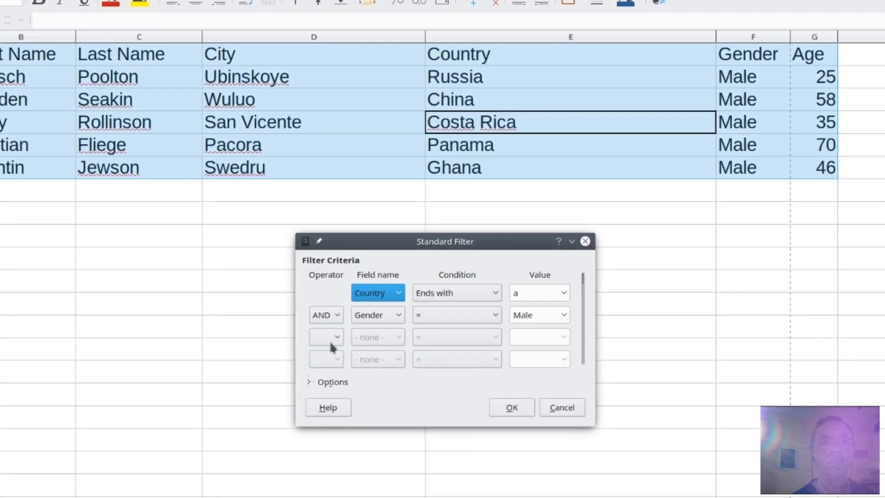
left_click(329, 341)
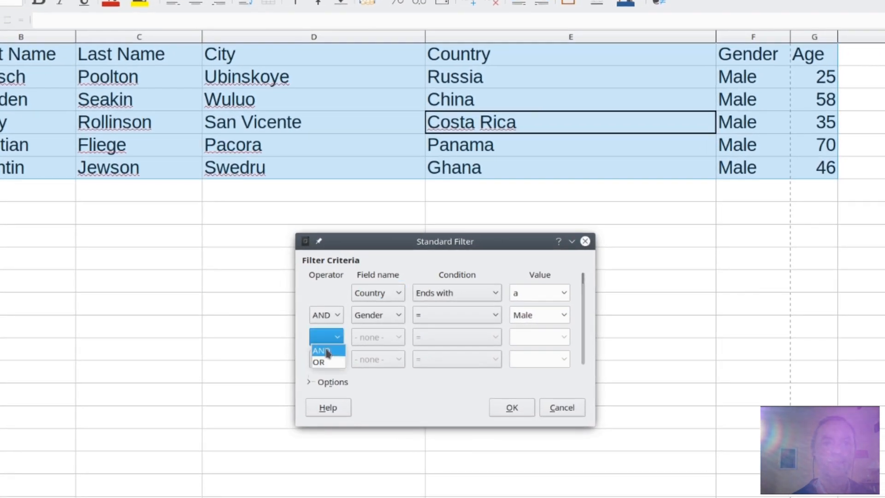
left_click(325, 348)
left_click(375, 338)
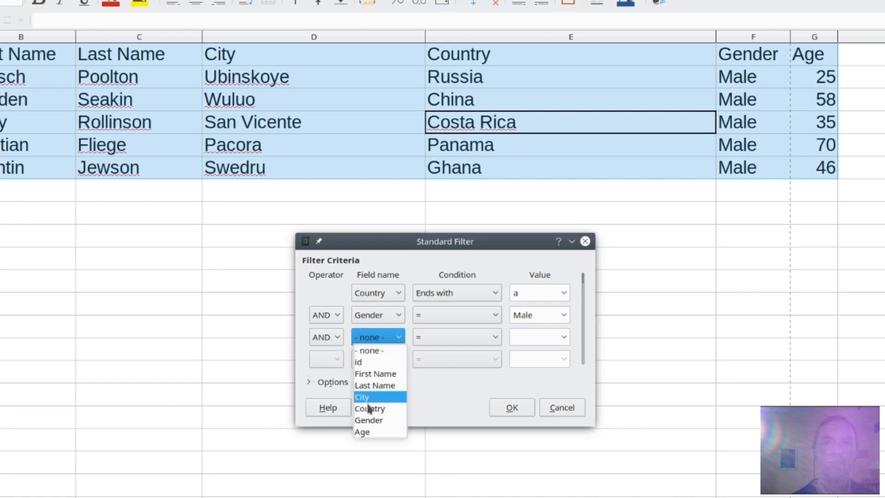
left_click(375, 430)
Set the Age criterion to >= 40 and apply the three-criterion Standard Filter.
left_click(458, 341)
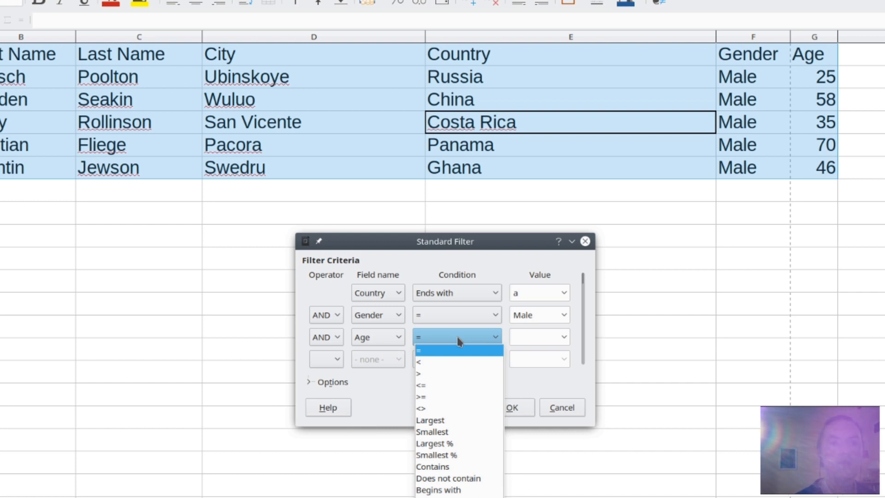
left_click(446, 396)
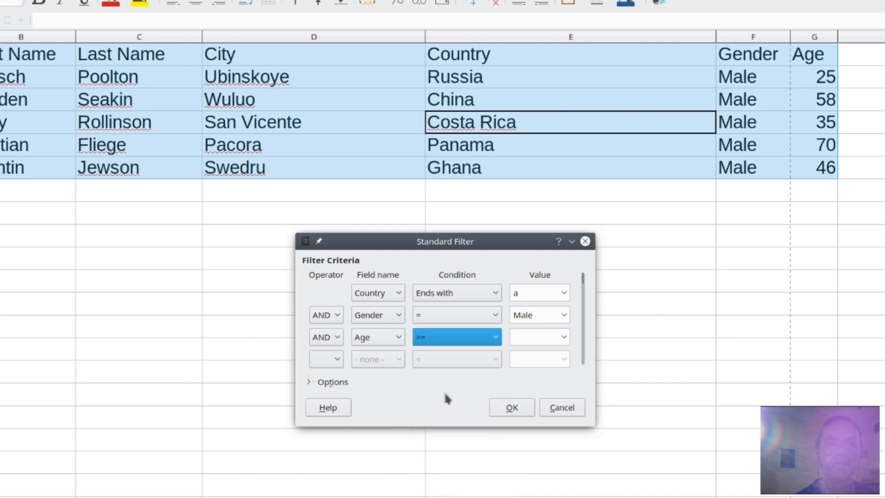
left_click(547, 336)
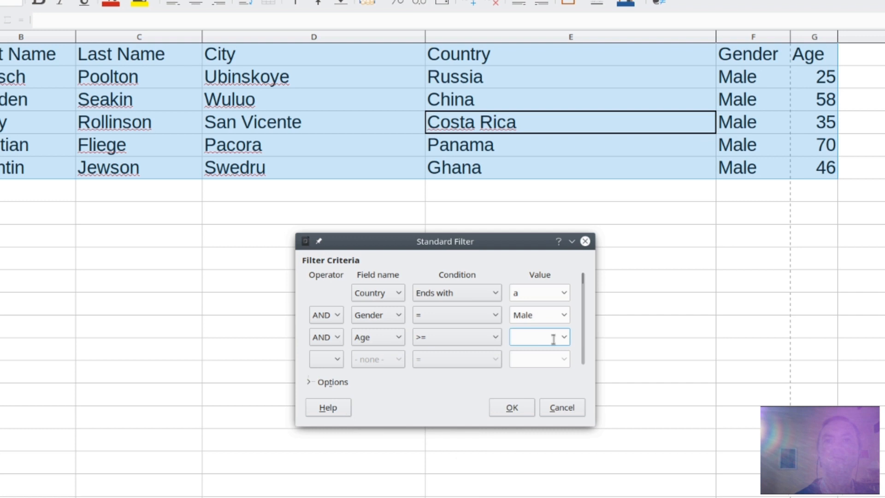
type("4")
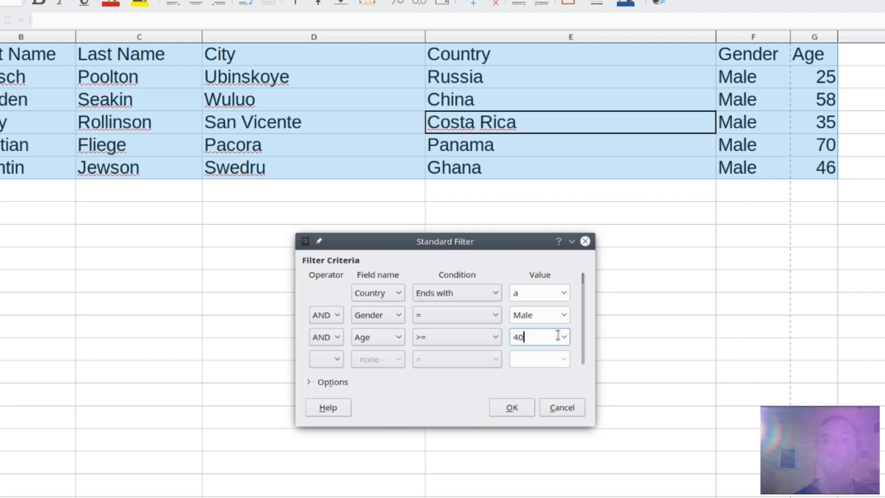
type("0")
left_click(563, 338)
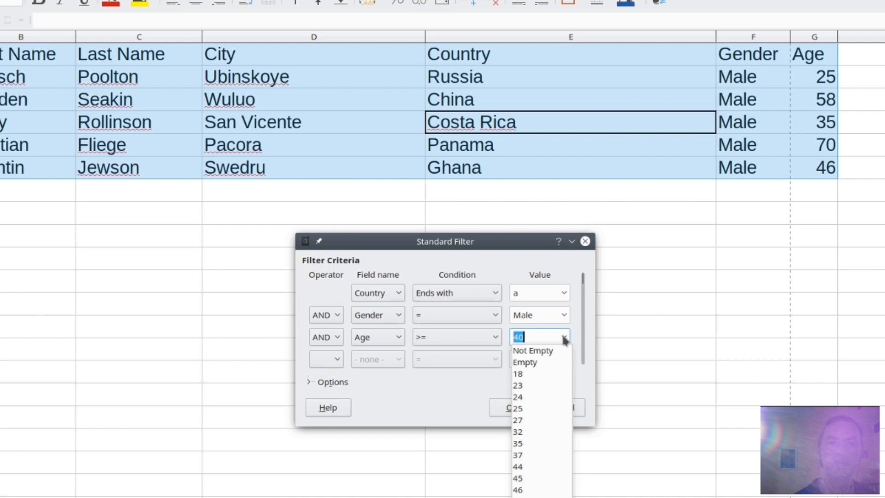
left_click(564, 339)
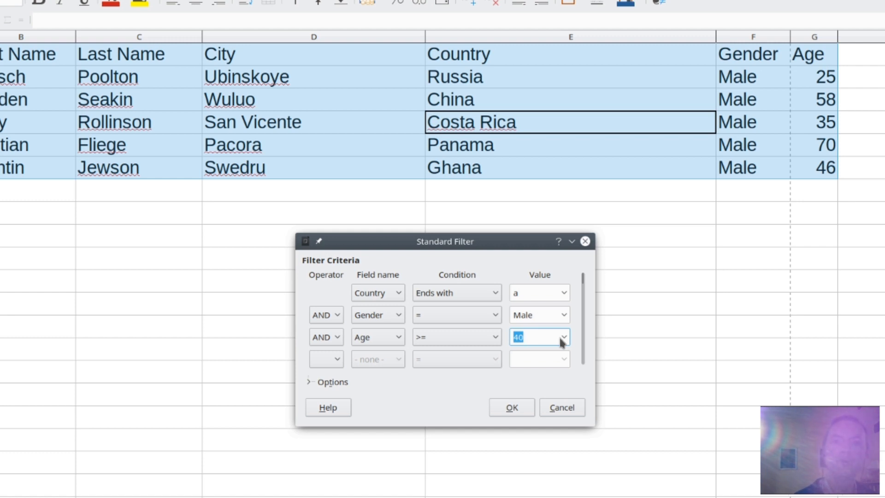
left_click(563, 337)
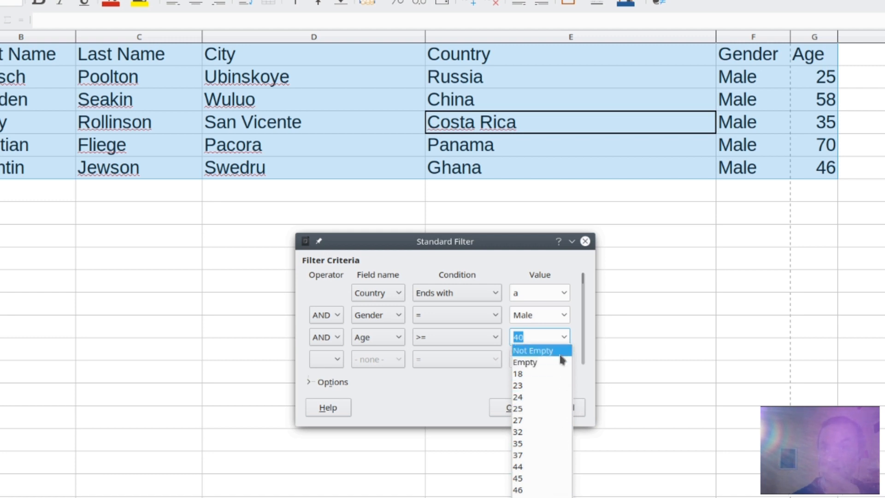
left_click(564, 336)
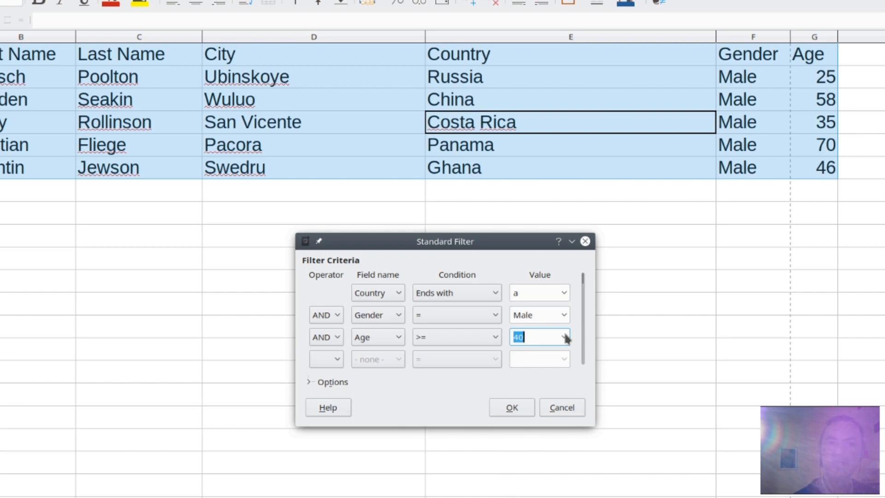
left_click(564, 337)
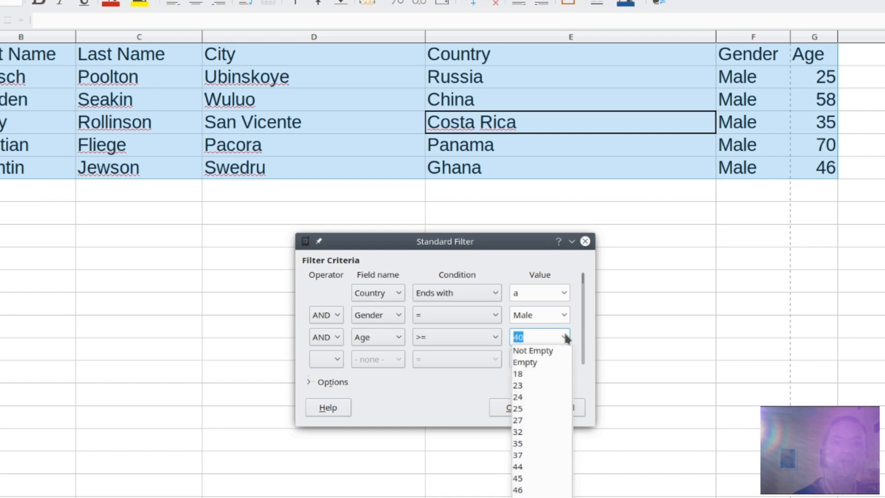
left_click(564, 337)
left_click(511, 407)
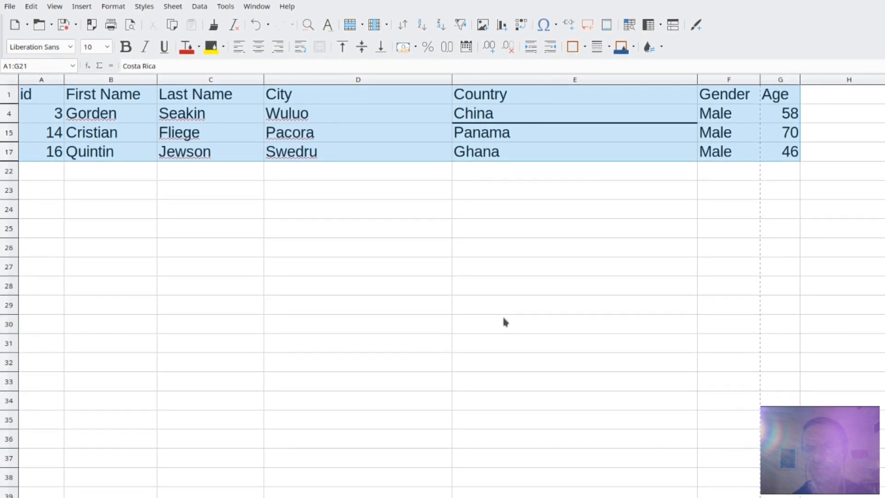
left_click(691, 156)
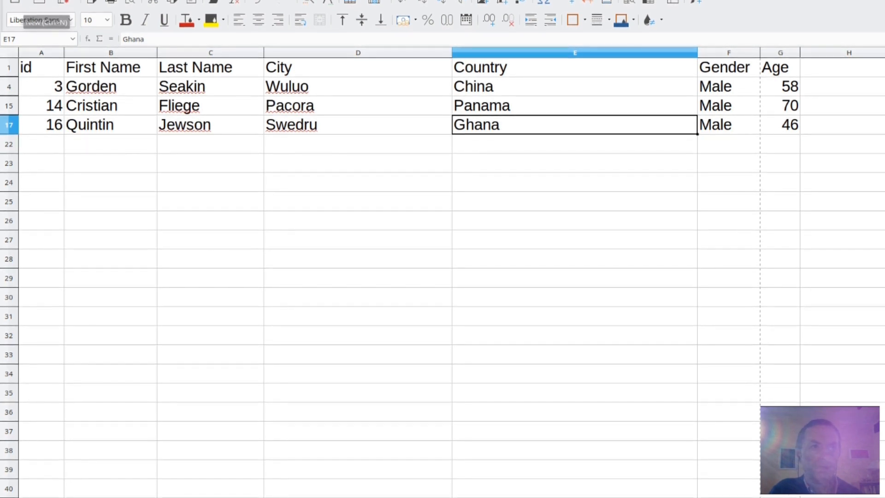
Undo the three Standard Filter applications one after another to restore all rows of the table.
left_click(32, 0)
left_click(34, 0)
left_click(32, 0)
left_click(34, 0)
left_click(32, 0)
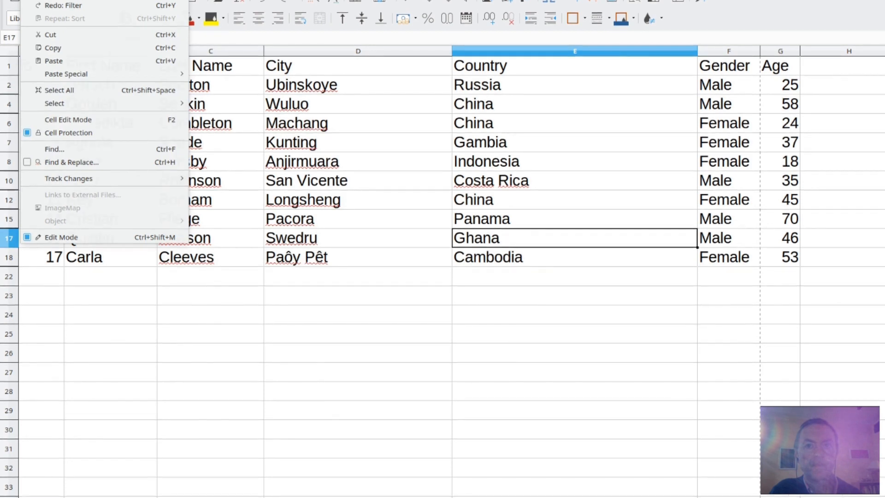
left_click(34, 0)
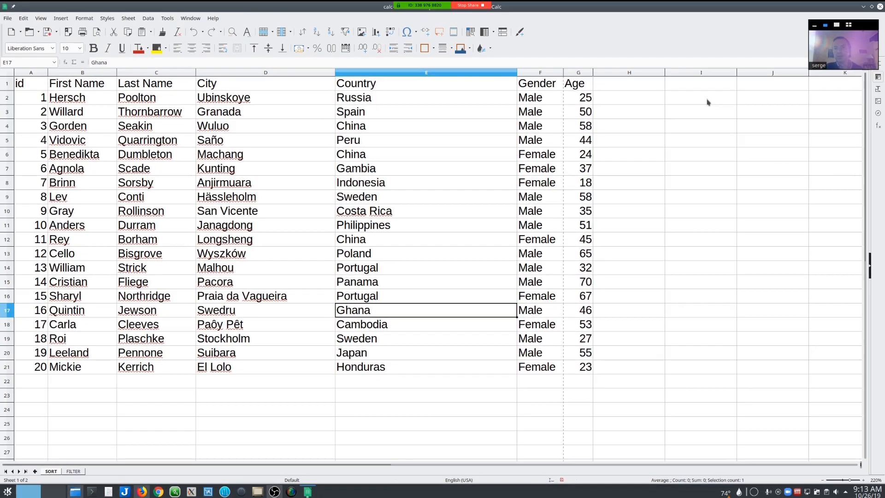
Enter the heading Age in cell I1, beside the table of people, to start a criteria range.
left_click(708, 101)
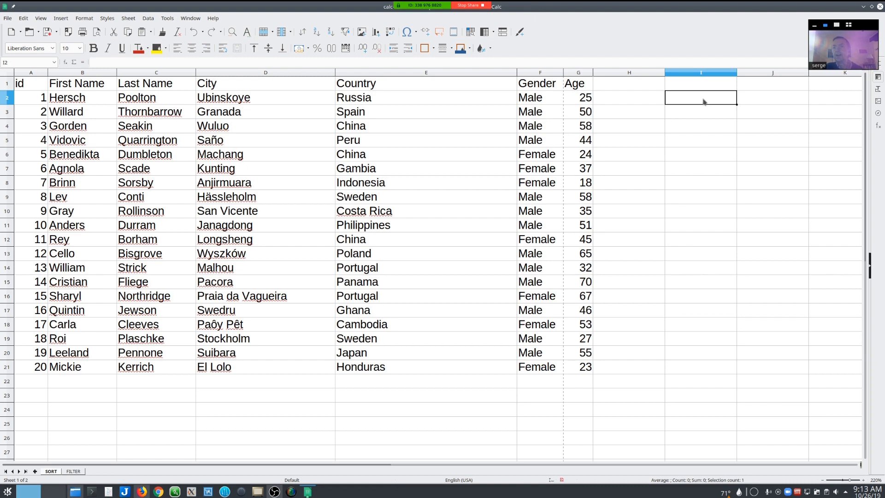
left_click(701, 88)
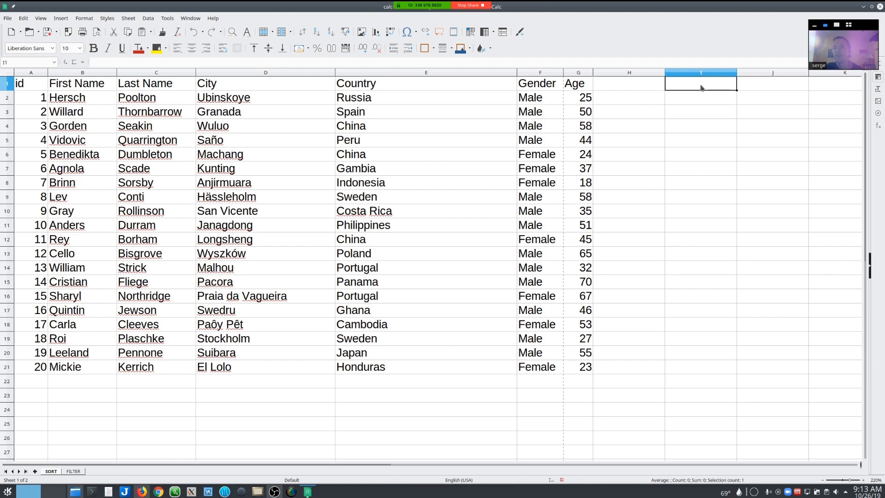
type("Age")
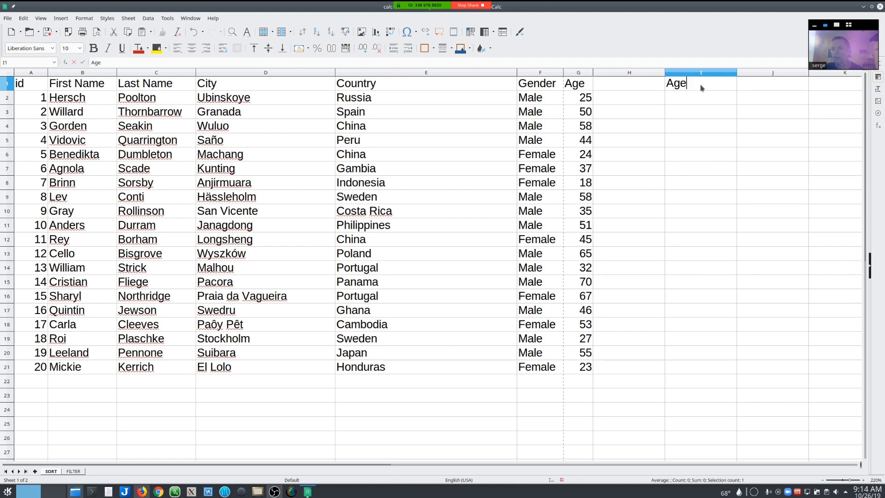
key("Left")
key("Left")
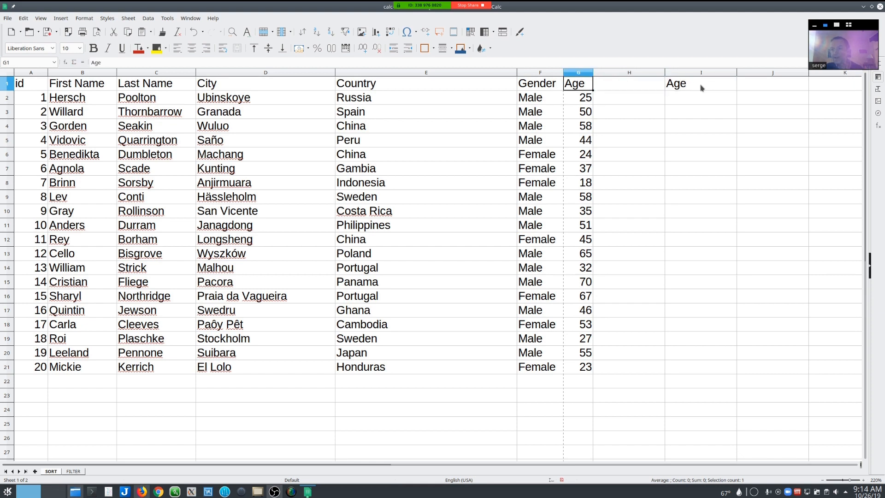
key("Left")
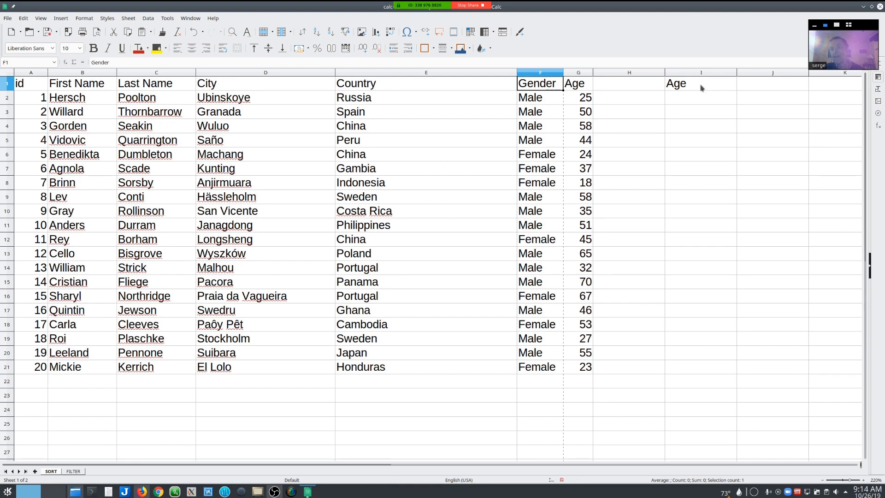
key("Right")
key("Right")
key("Right")
key("Left")
key("Left")
key("Left")
left_click(836, 25)
left_click_drag(851, 51, 850, 380)
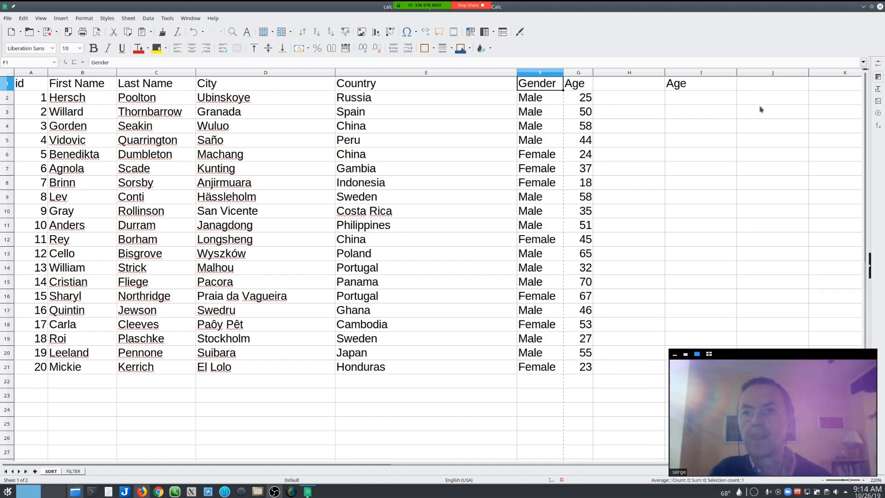
Enter the filter condition >40 in cell I2 under the Age heading.
left_click(721, 101)
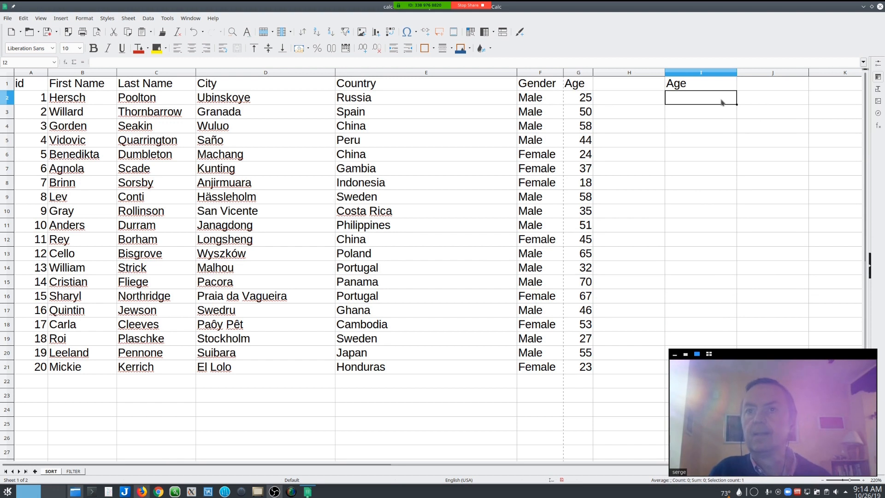
type(">40")
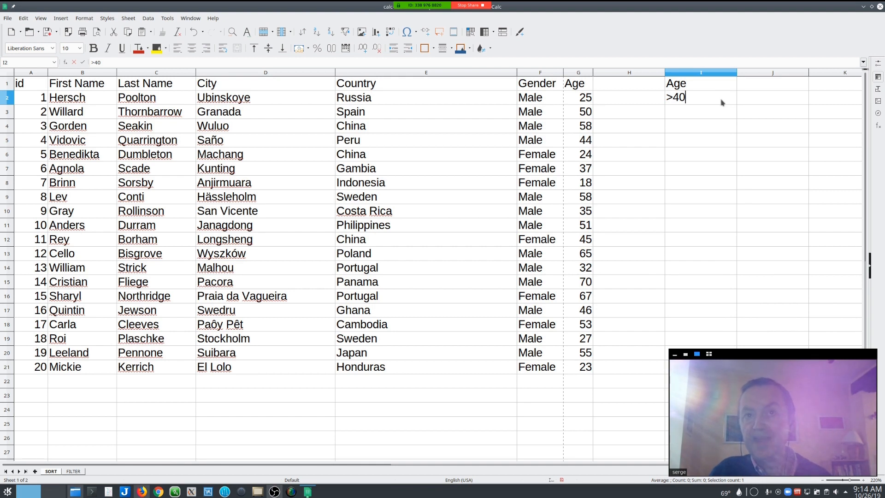
key("Return")
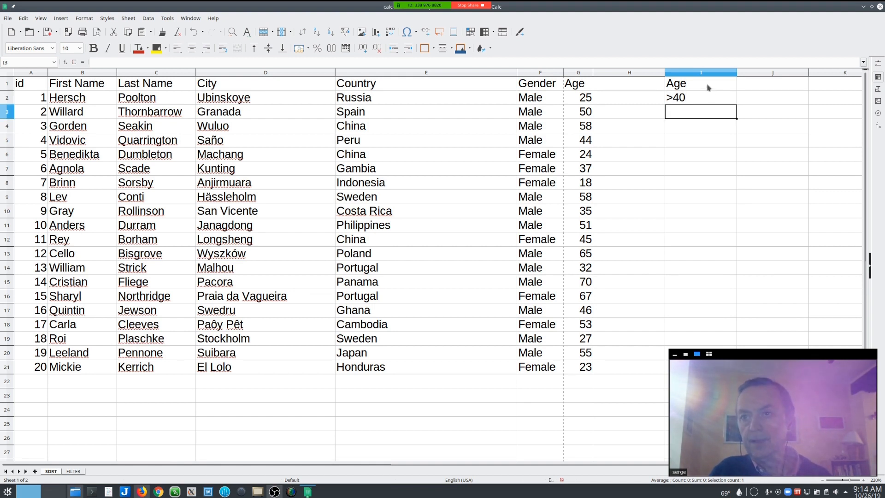
Start an Advanced Filter on the table of people and set its criteria range to I1:I2 on the SORT sheet.
left_click(357, 160)
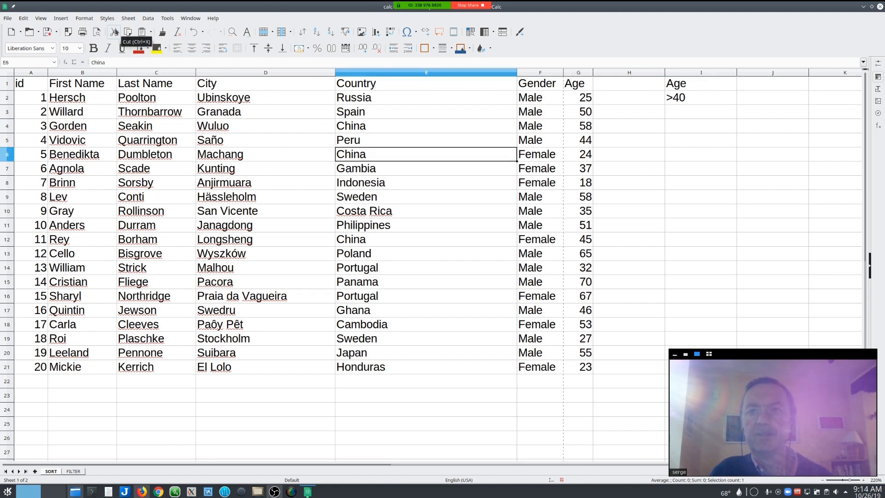
left_click(146, 19)
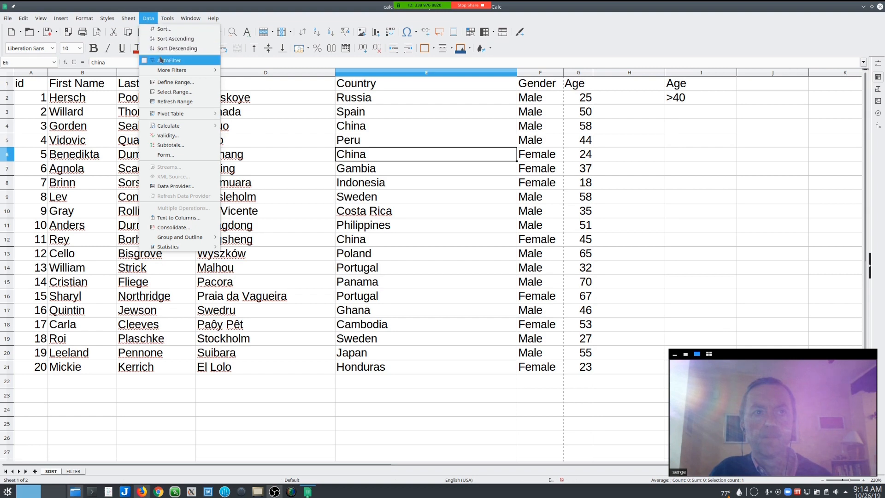
mouse_move(165, 71)
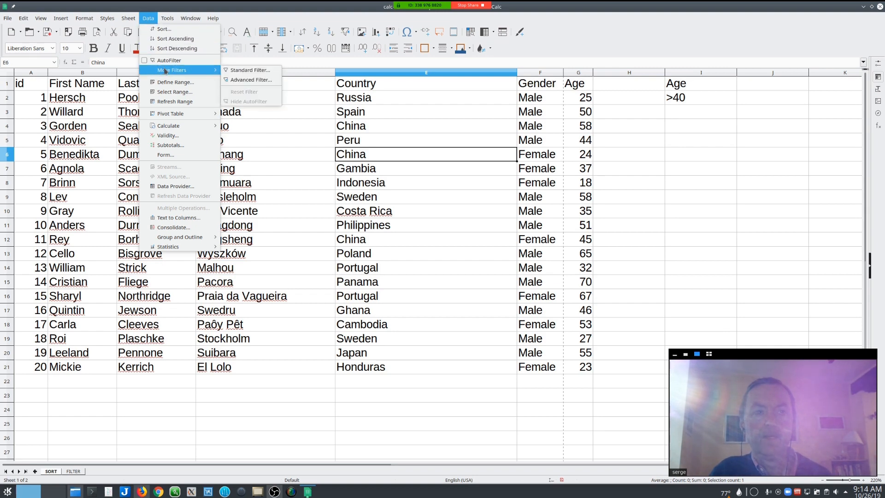
left_click(257, 81)
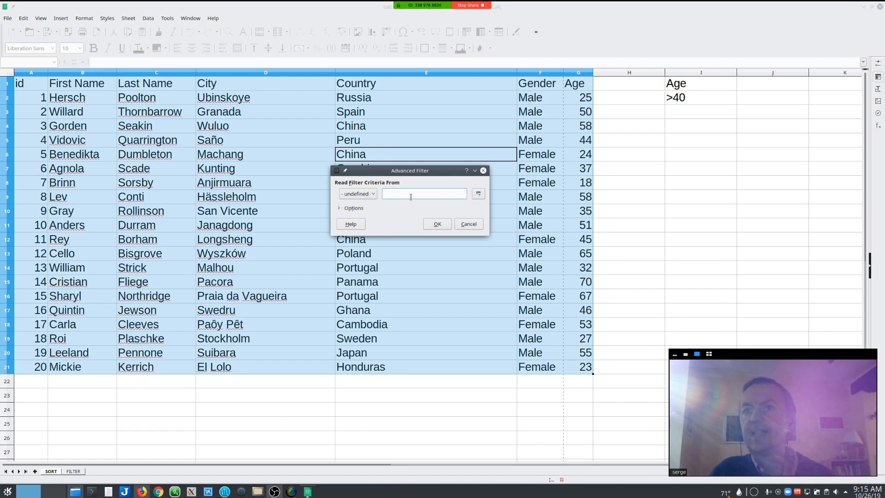
left_click_drag(693, 86, 694, 99)
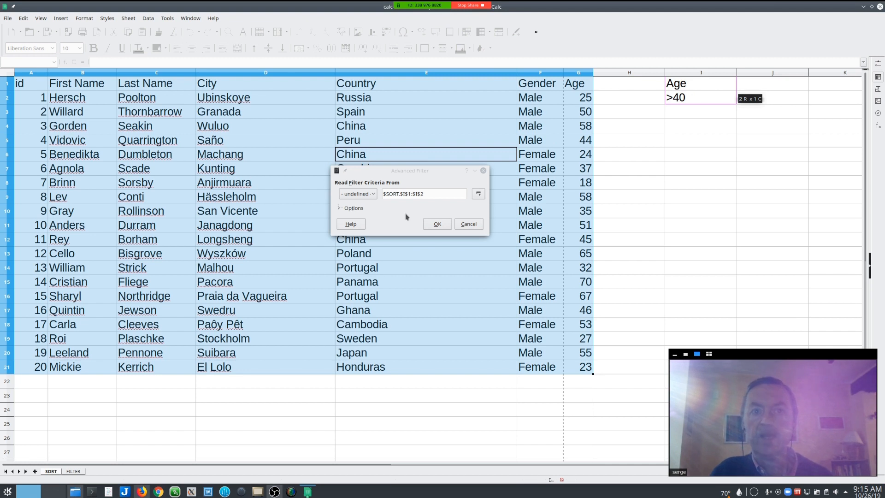
Set the Advanced Filter to copy its results to cell I5 of the SORT sheet and apply it.
left_click(349, 208)
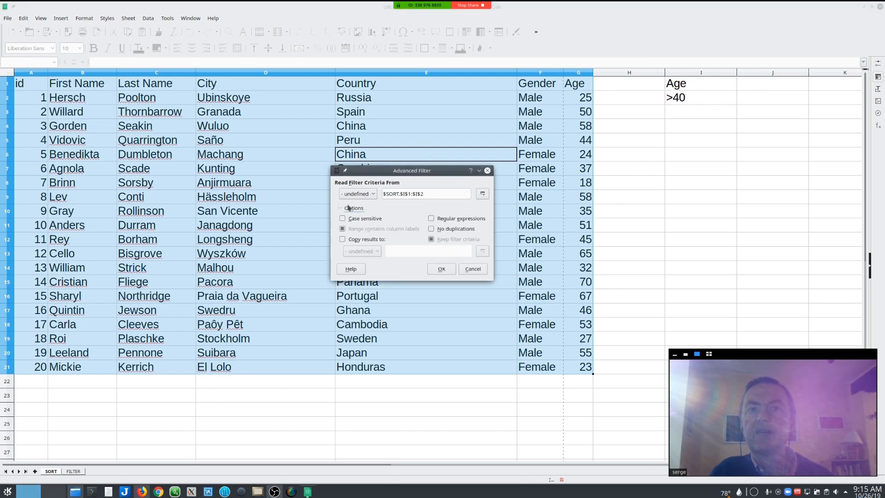
left_click(359, 240)
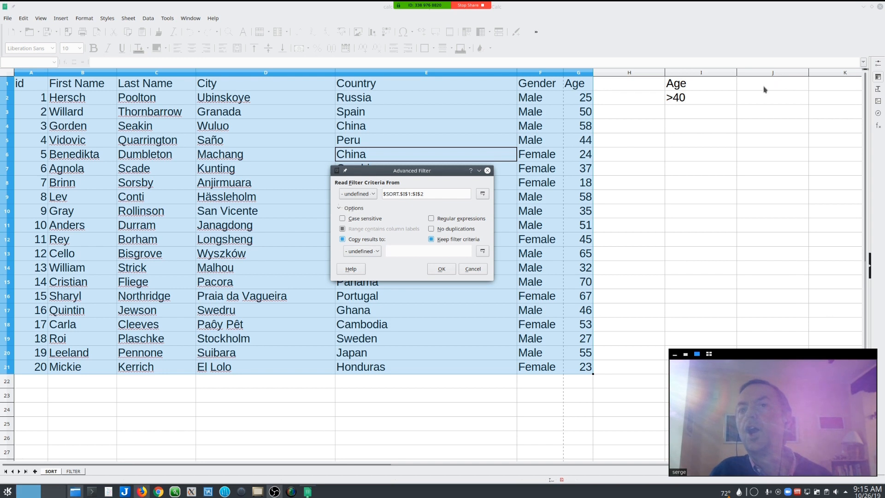
left_click(682, 139)
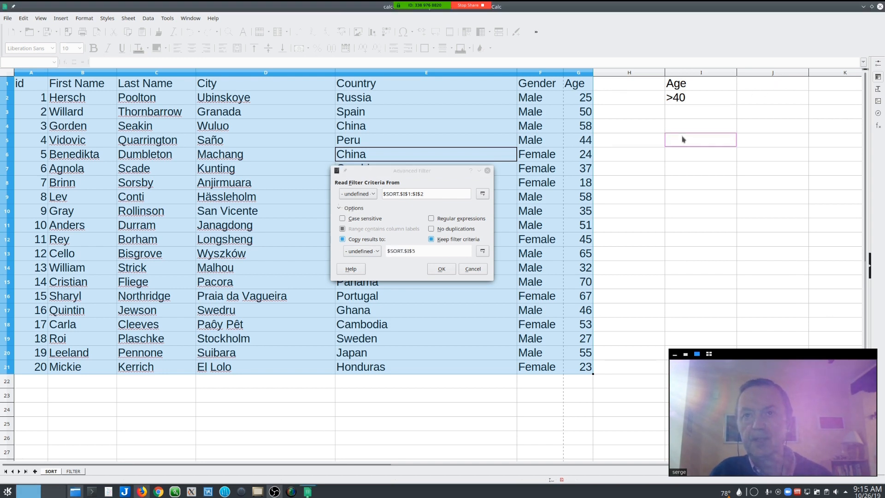
left_click(440, 269)
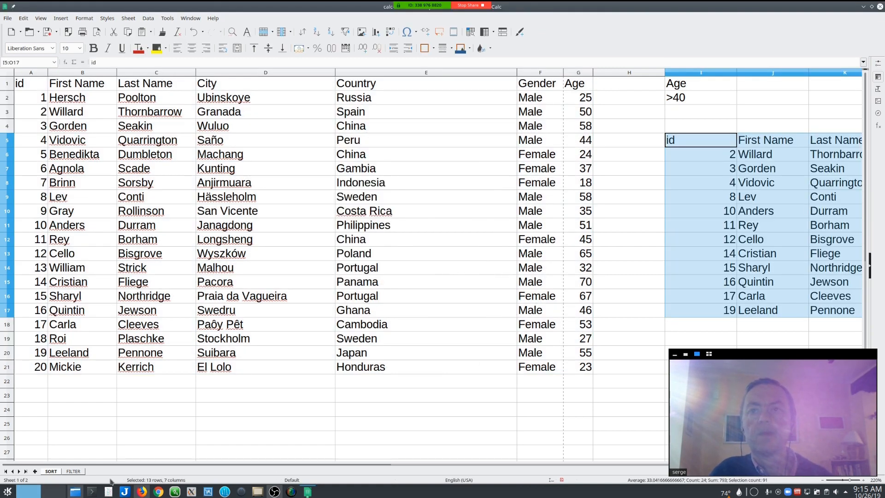
Review the filtered copy across all its columns and delete the contents of I5:O17.
left_click_drag(122, 467, 317, 457)
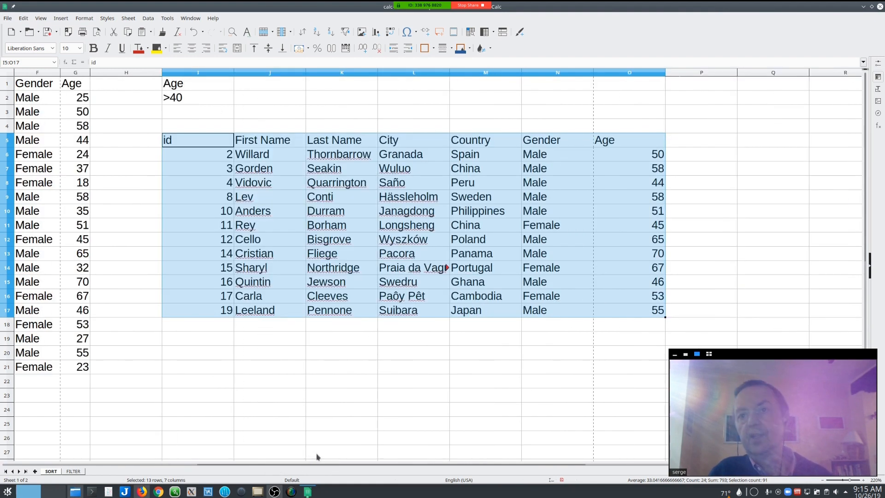
left_click_drag(317, 457, 317, 456)
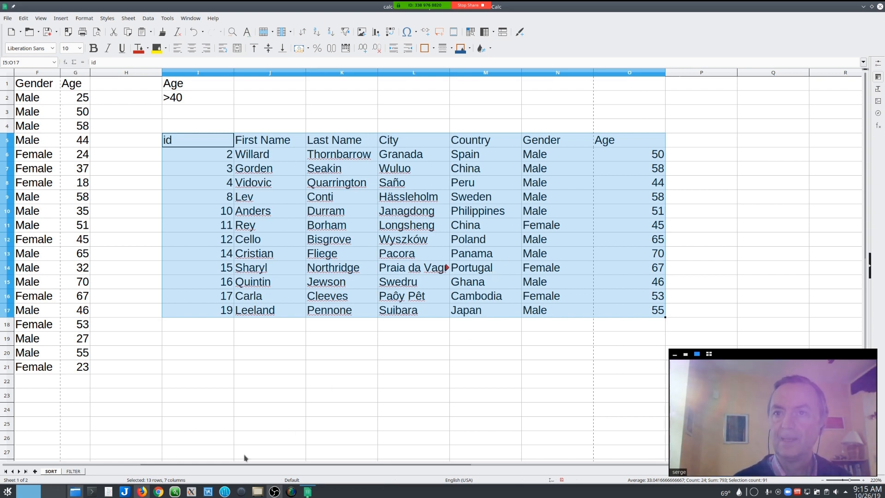
left_click_drag(243, 465, 127, 458)
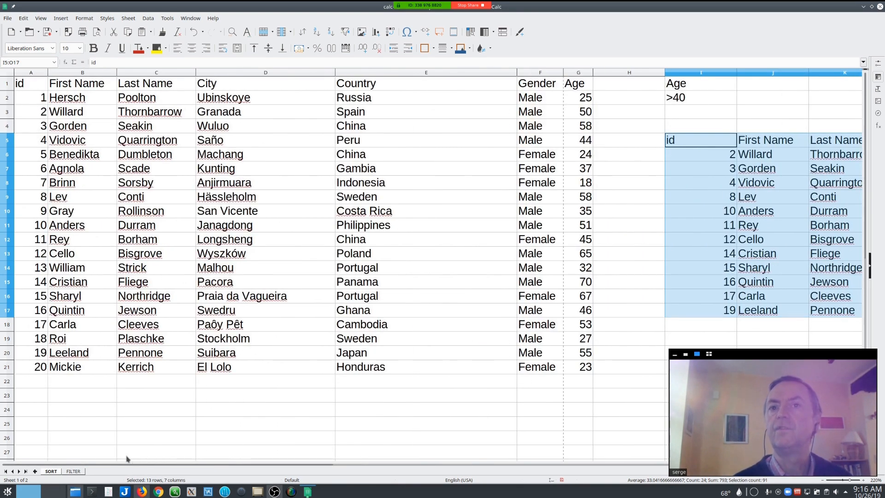
key("Delete")
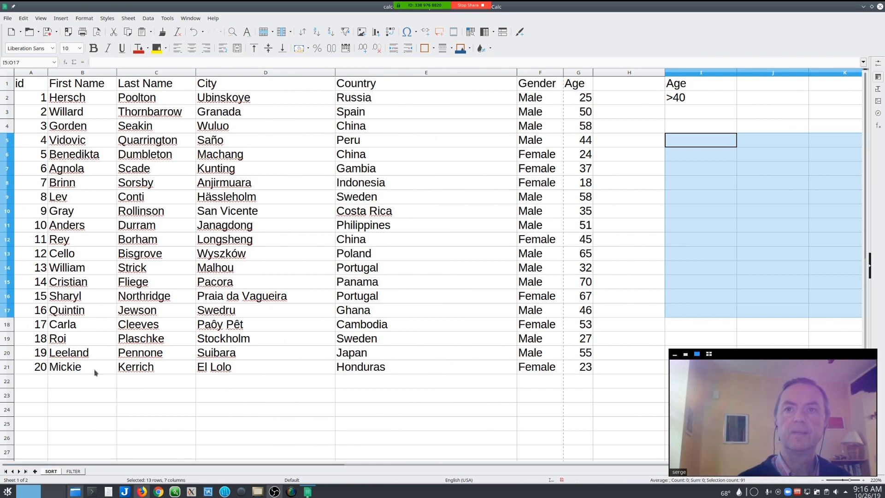
Clear the Age heading and the >40 condition from the criteria cells I1:I2.
left_click(691, 102)
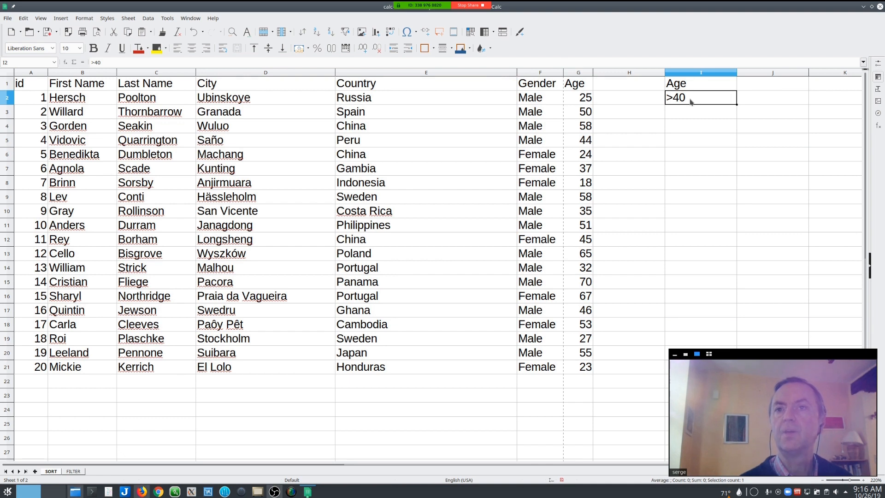
left_click_drag(691, 85, 690, 100)
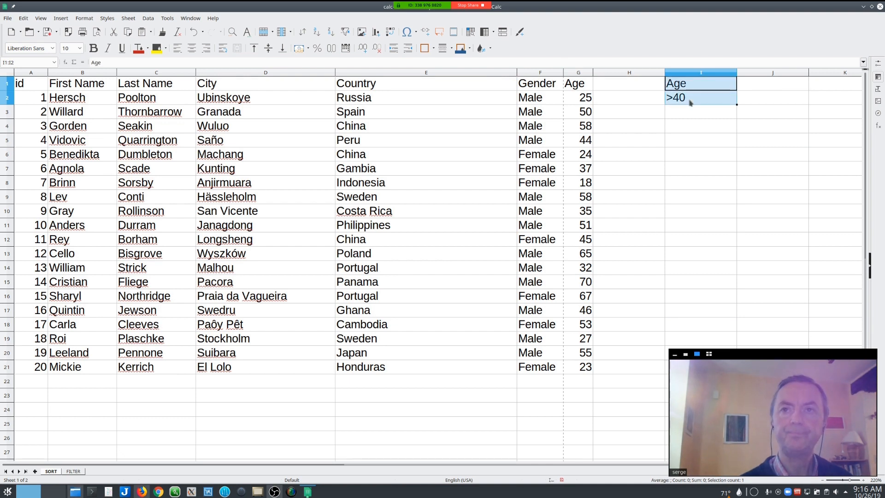
key("Delete")
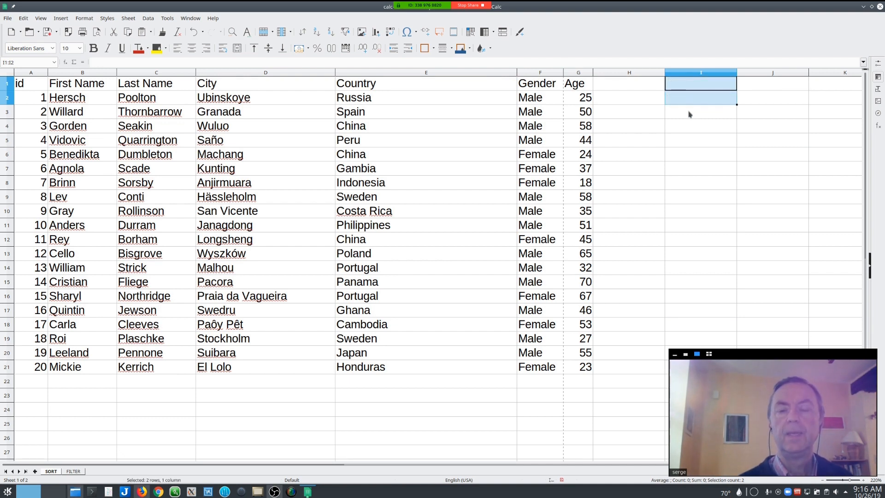
Copy the Country heading from E1 into cell I1 as the new criteria heading.
left_click(688, 89)
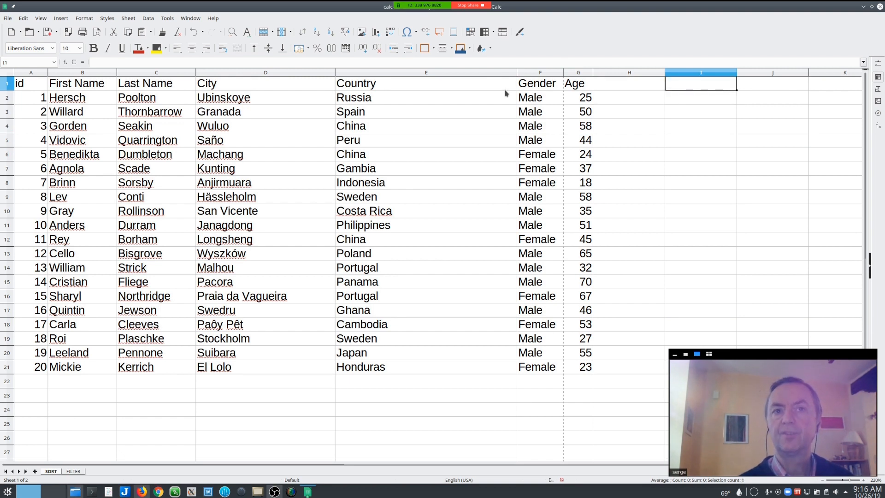
left_click(410, 86)
key("ctrl+c")
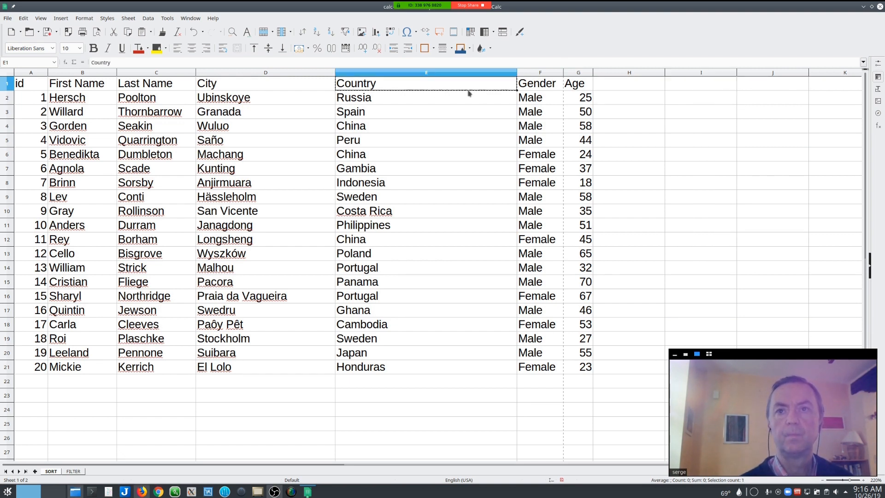
left_click(702, 88)
key("ctrl+v")
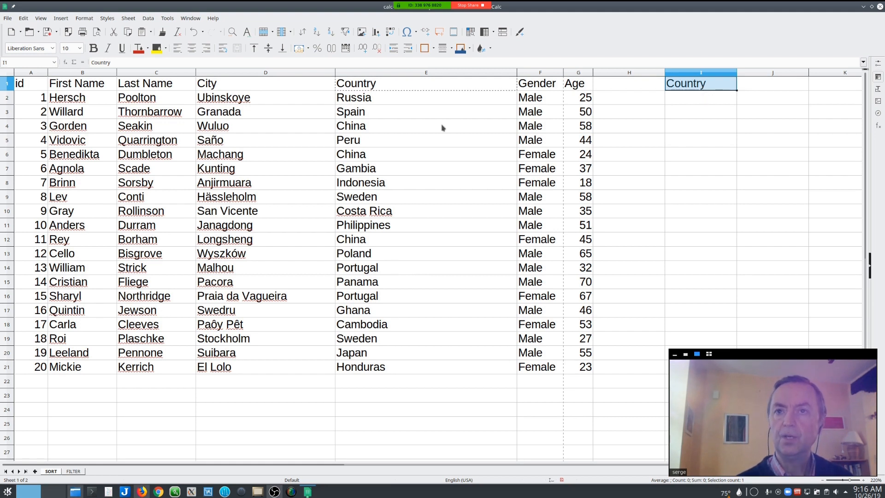
Enter the regular expression ^(c).* in cell I2 under the Country heading.
left_click(701, 103)
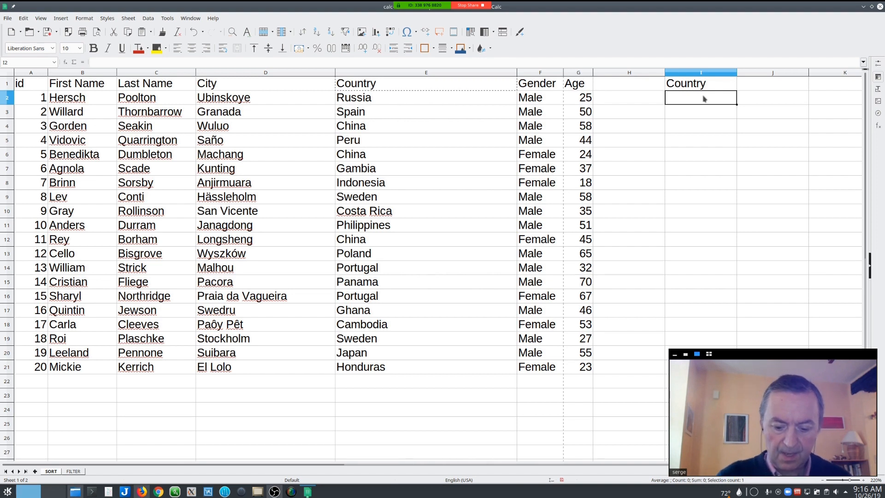
type("^")
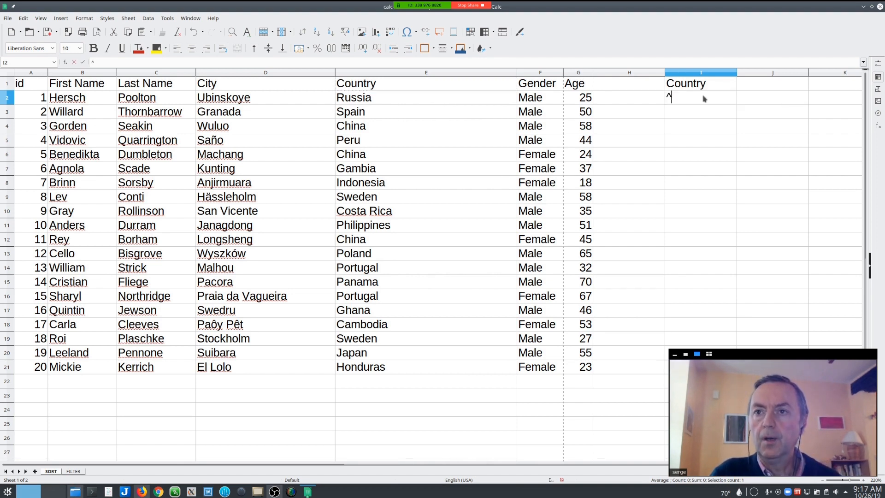
type("(")
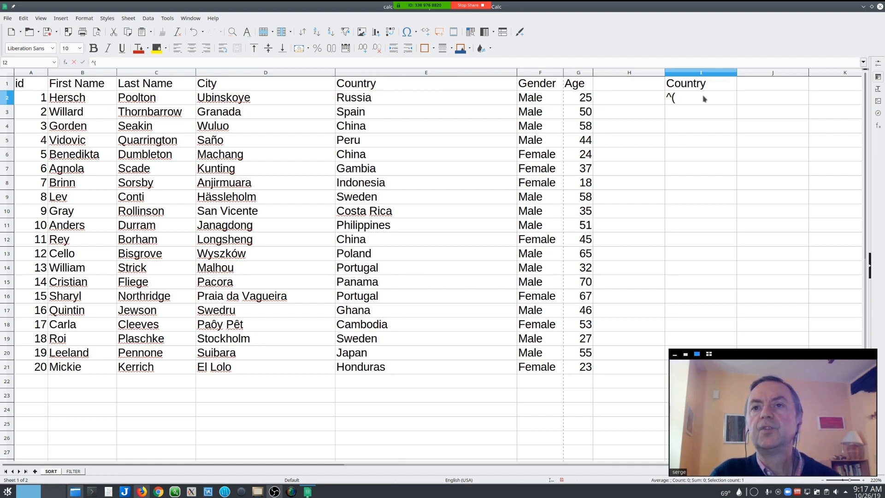
type("c")
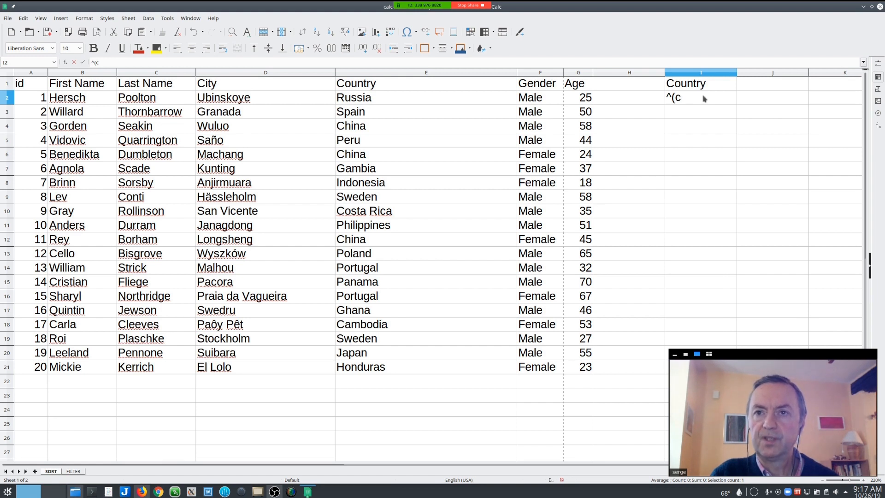
type(")")
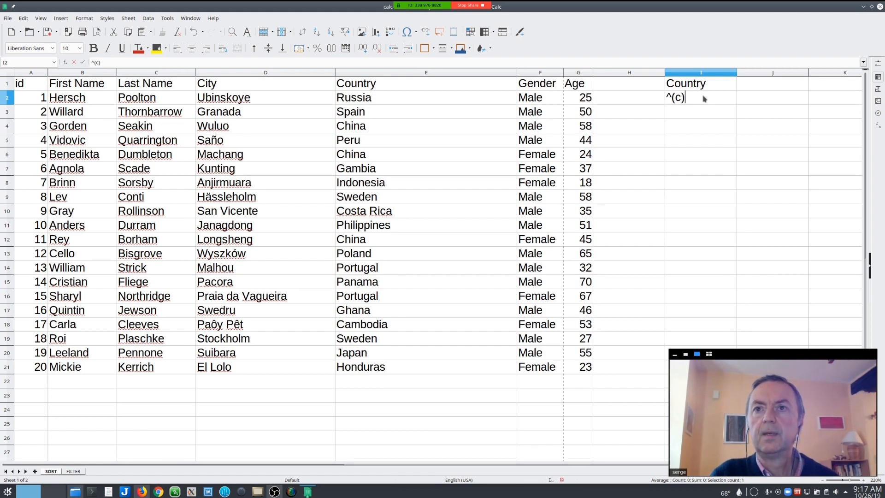
type(".*")
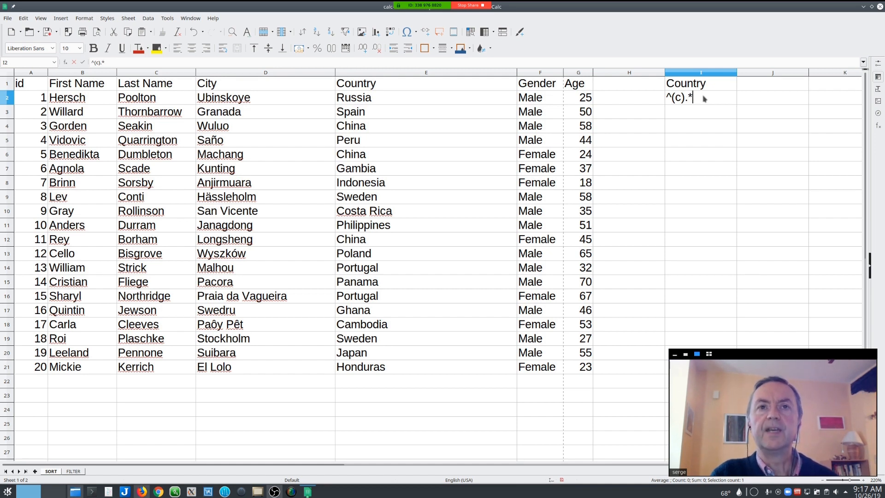
key("Return")
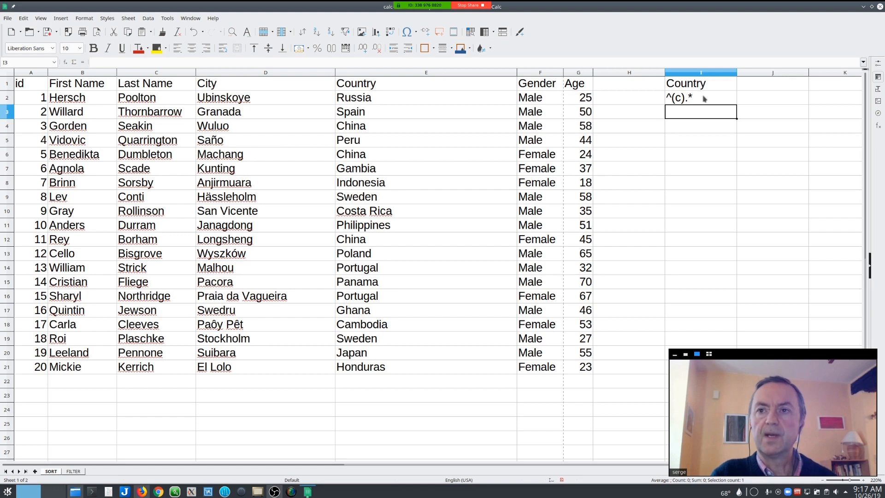
Start an Advanced Filter on the table of people and read its criteria from I1:I2.
left_click(434, 130)
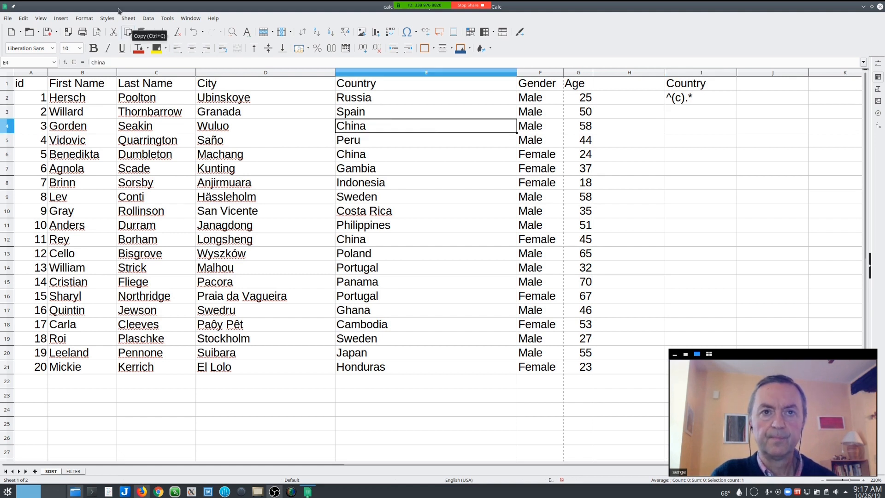
left_click(146, 20)
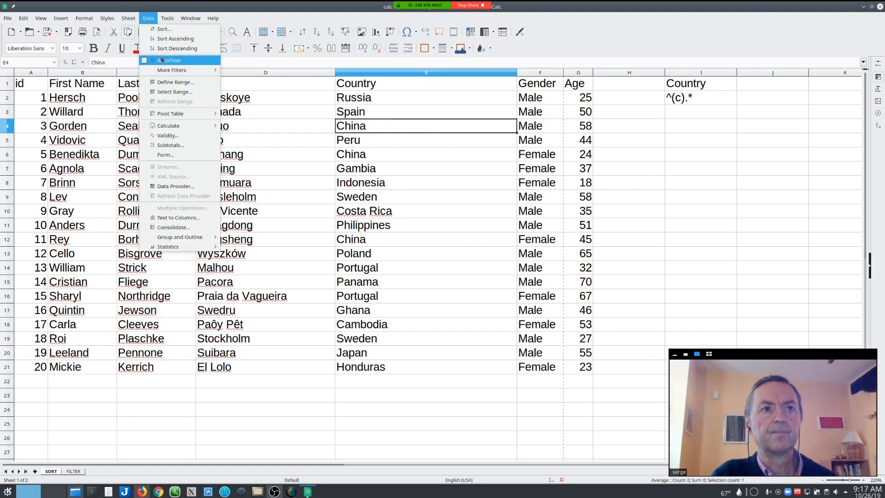
mouse_move(169, 71)
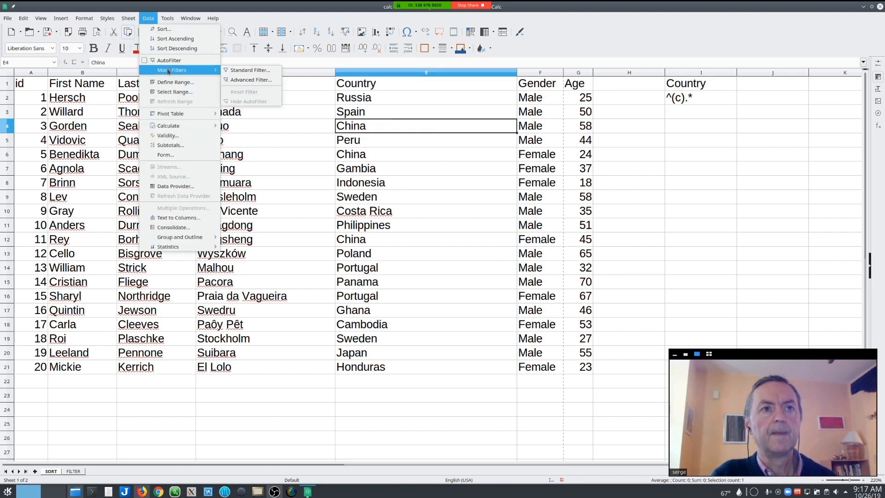
left_click(238, 81)
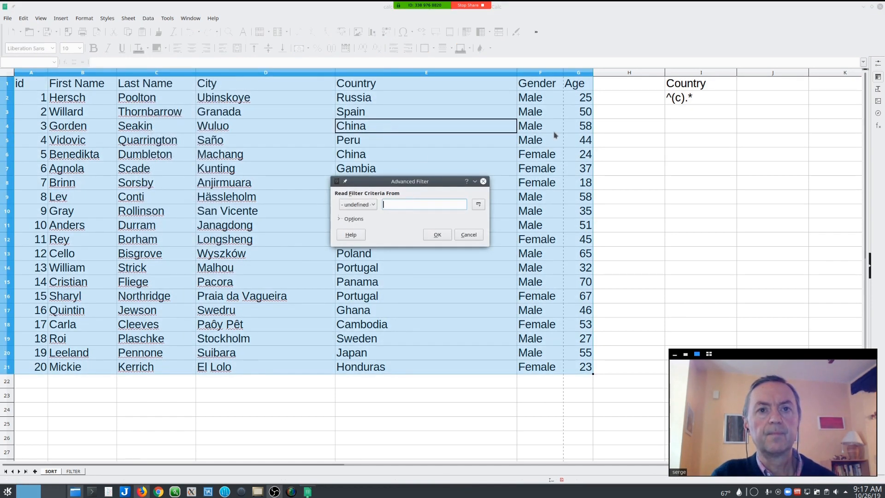
left_click_drag(687, 84, 689, 98)
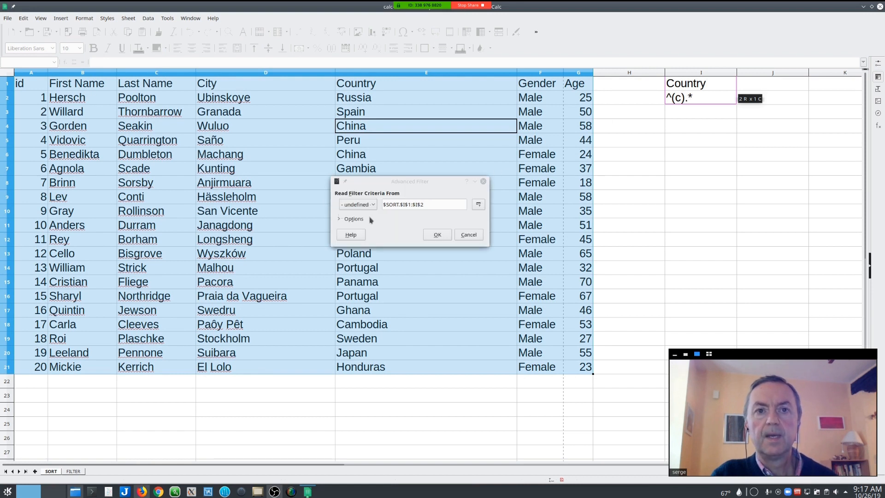
Enable regular expressions in the Advanced Filter, set the results to be copied to I5, and apply it.
left_click(355, 219)
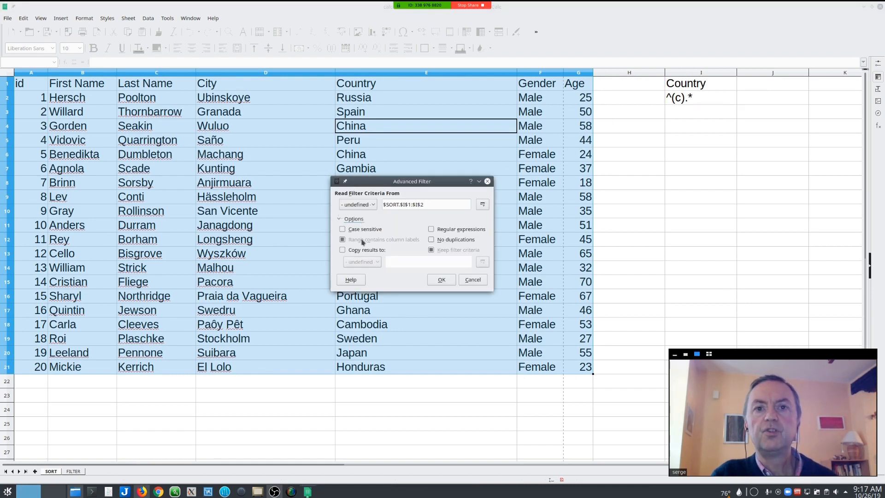
left_click(446, 229)
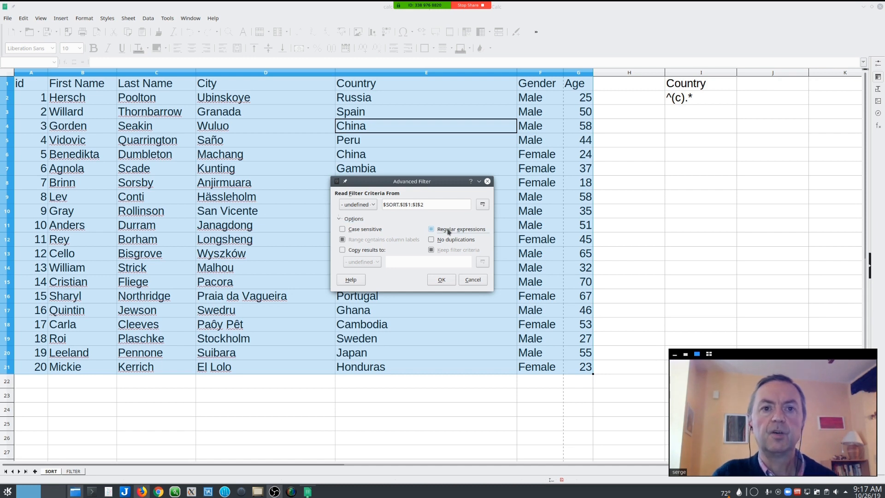
left_click(375, 250)
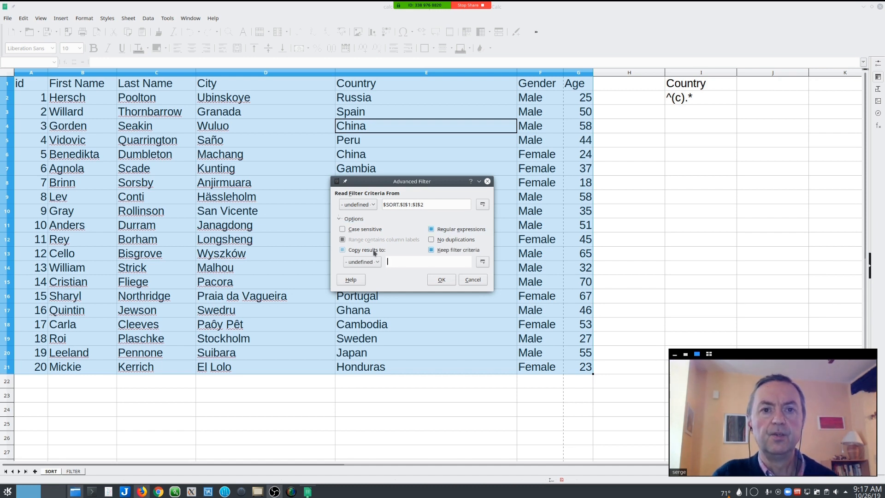
left_click(676, 141)
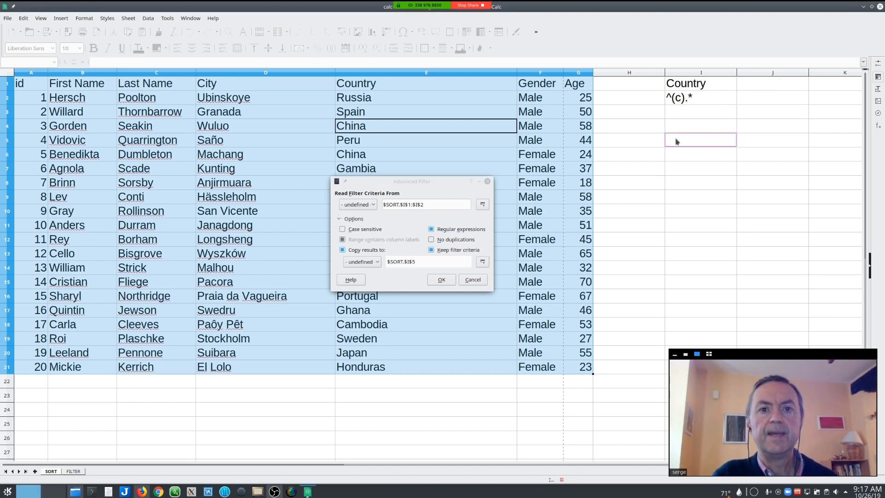
left_click(441, 279)
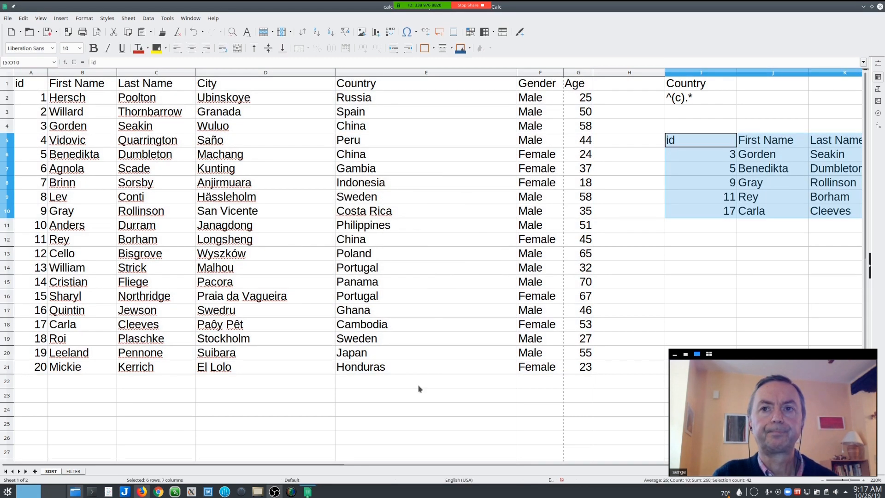
Check the country values in M6:M10 of the copied results, and undo the Advanced Filter output.
left_click_drag(349, 466, 523, 470)
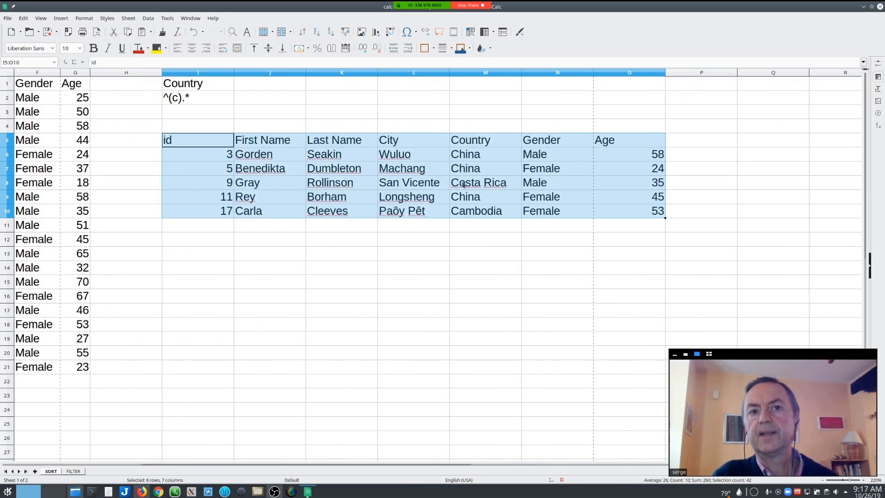
left_click(470, 211)
left_click_drag(463, 158, 459, 222)
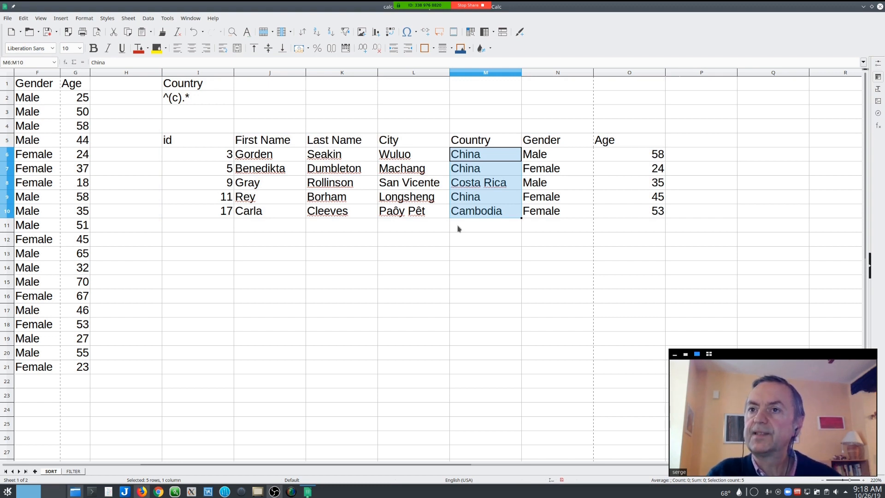
left_click(185, 103)
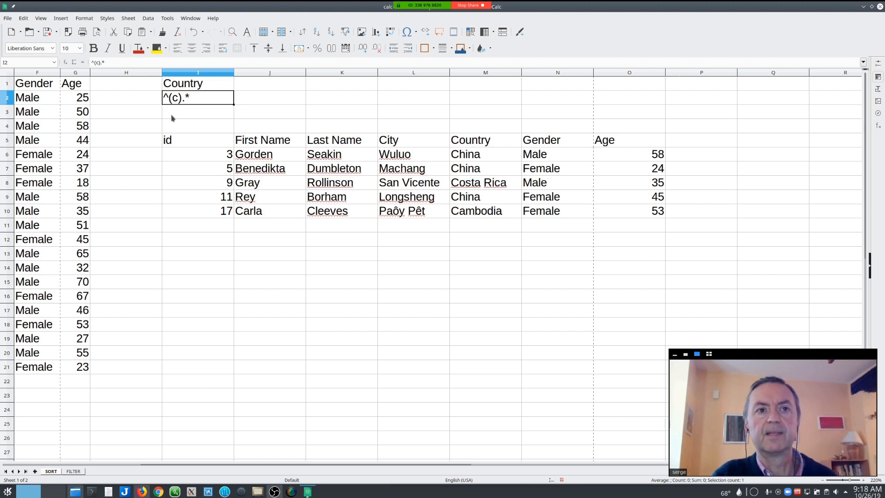
key("ctrl+z")
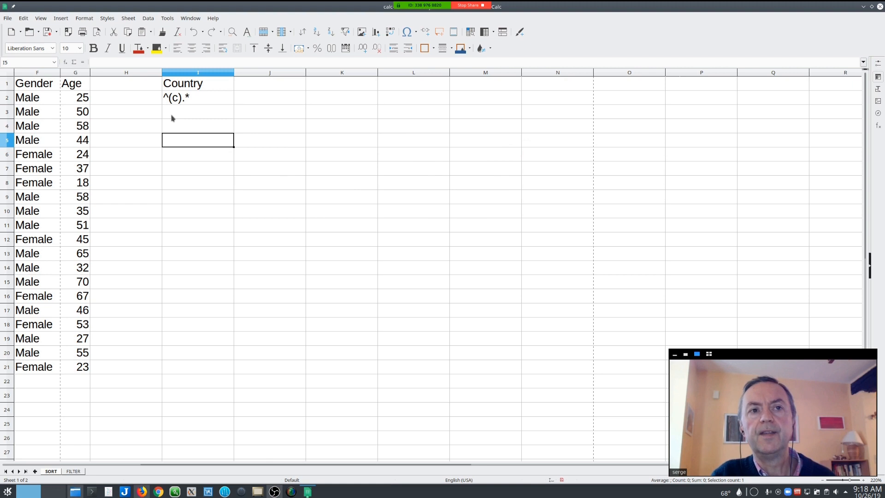
Replace the regular expression in I2 with ^((?!Russia).)*$ and widen column I to fit it.
key("ctrl+z")
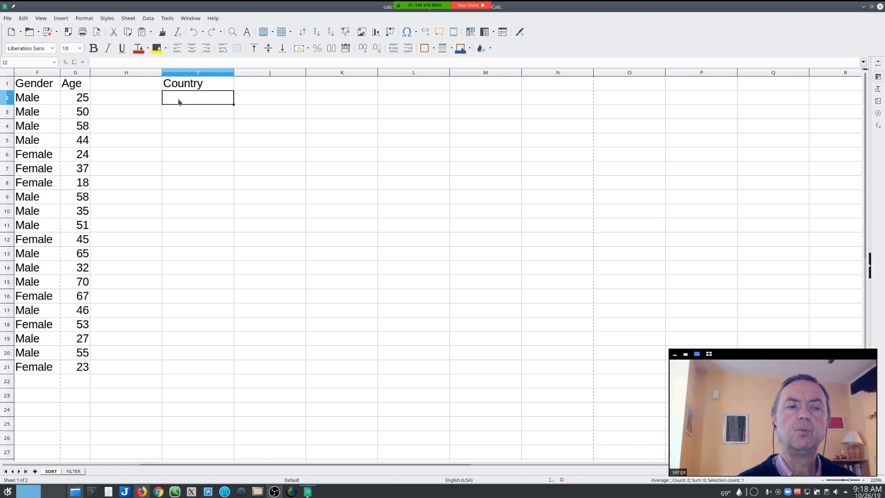
type("^")
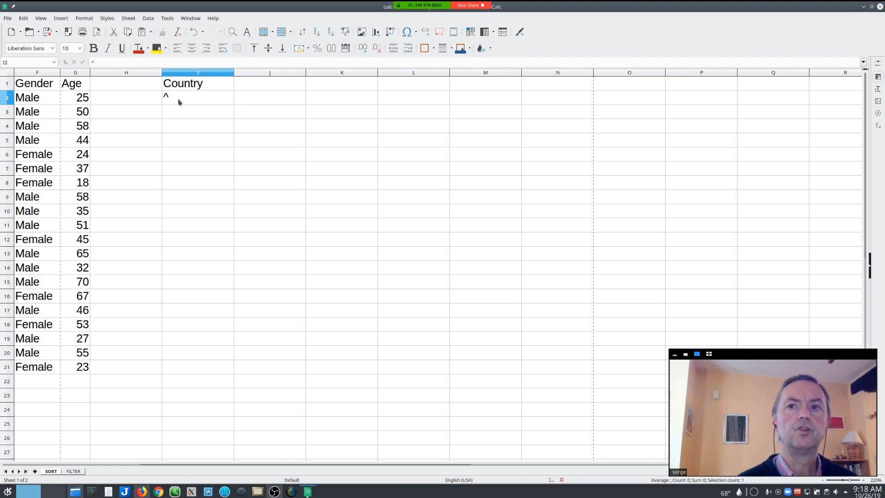
type("((")
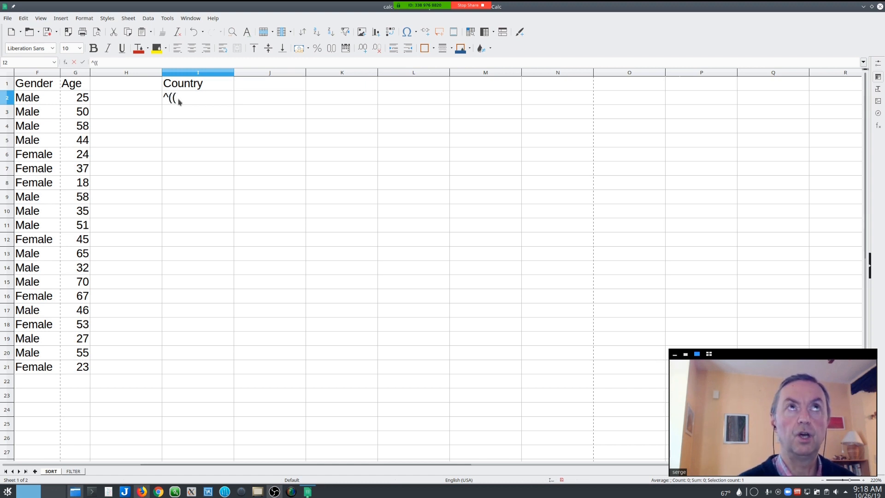
type("?")
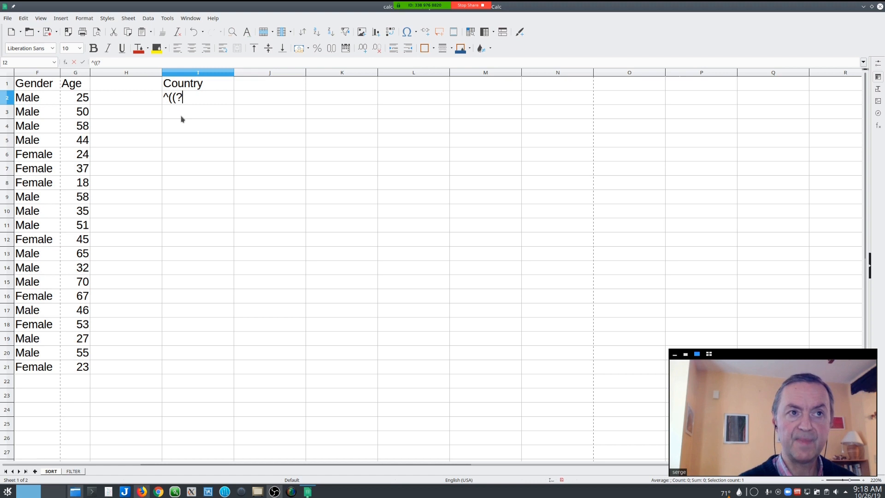
type("!")
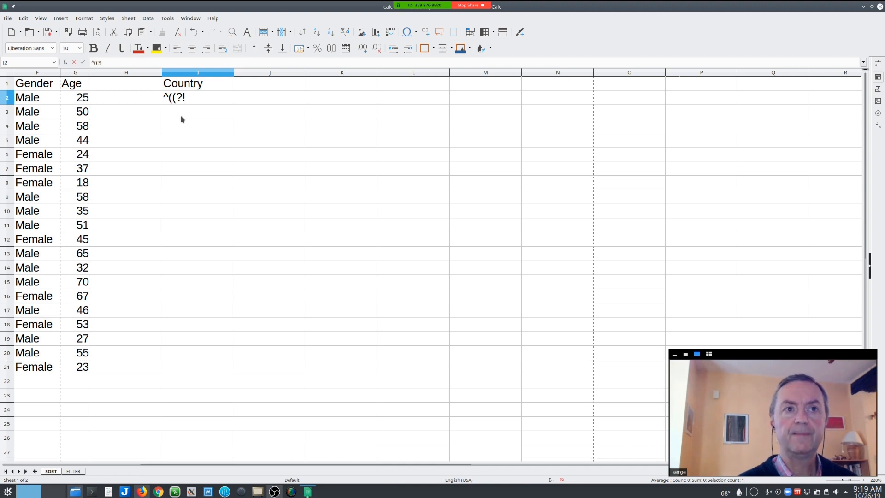
type("Russia")
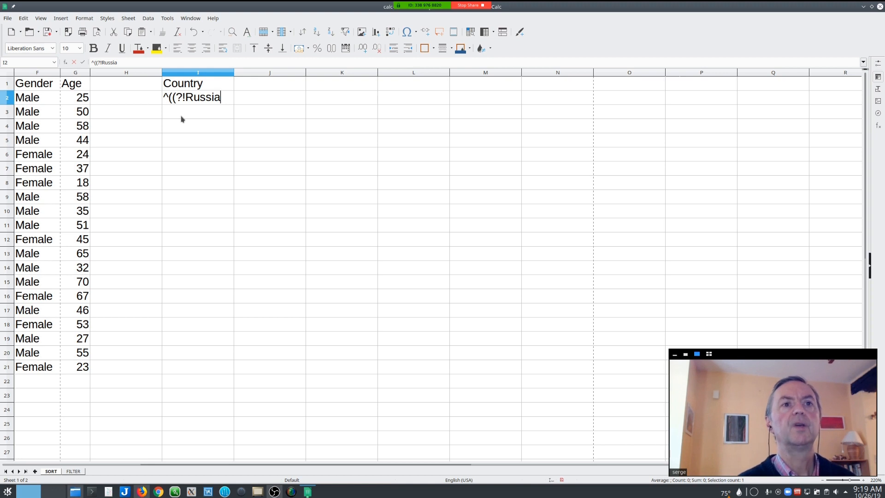
type(")")
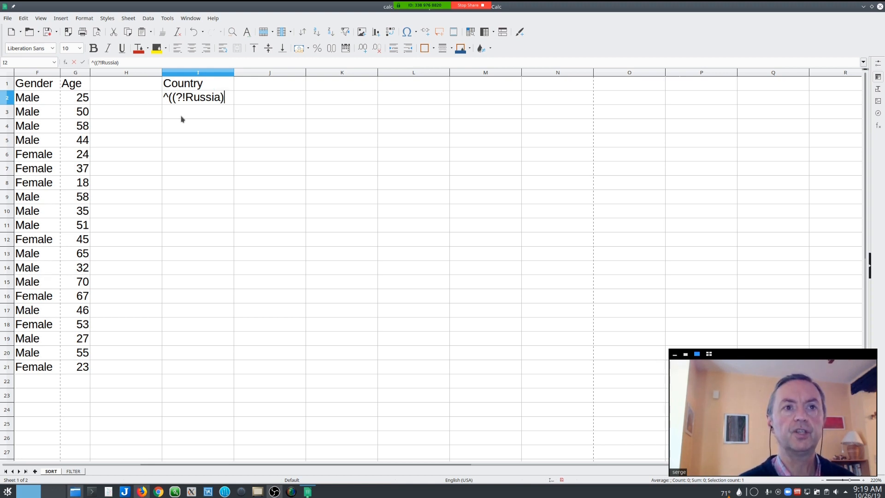
type(".")
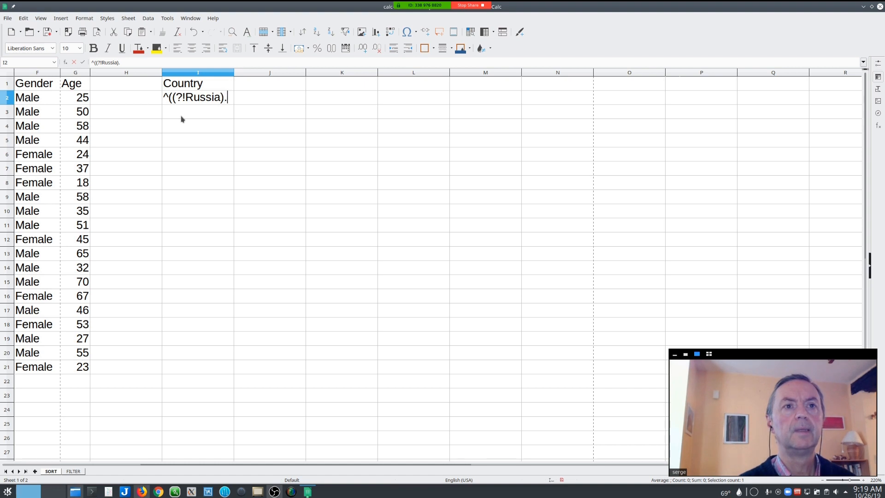
type(")")
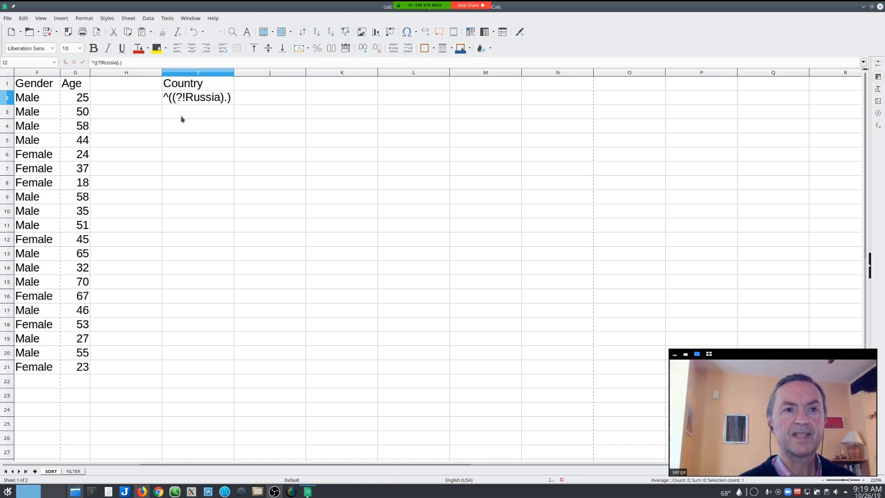
type("*")
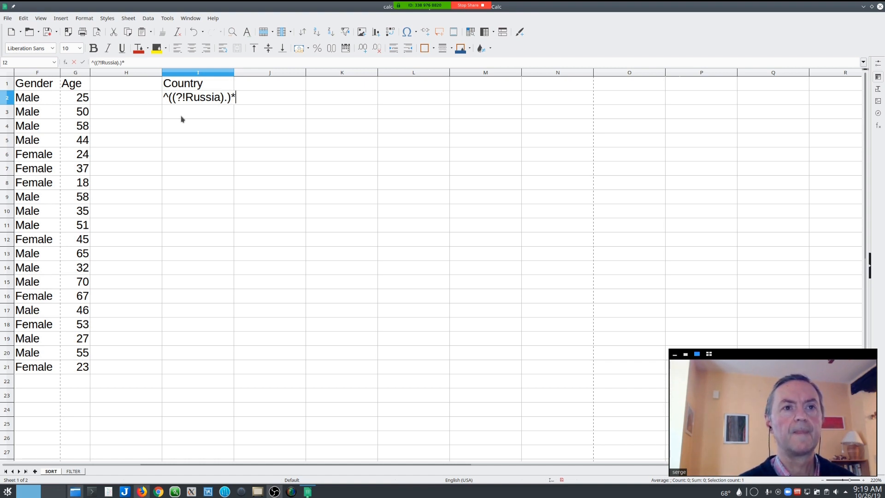
type("$")
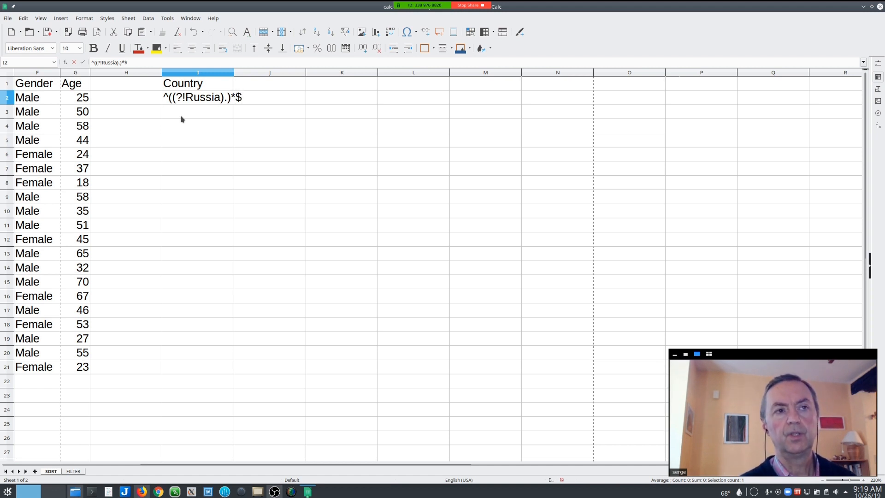
key("Return")
left_click_drag(233, 72, 259, 73)
Start an Advanced Filter on the table of people, reading its criteria from I1:I2.
left_click_drag(161, 467, 134, 466)
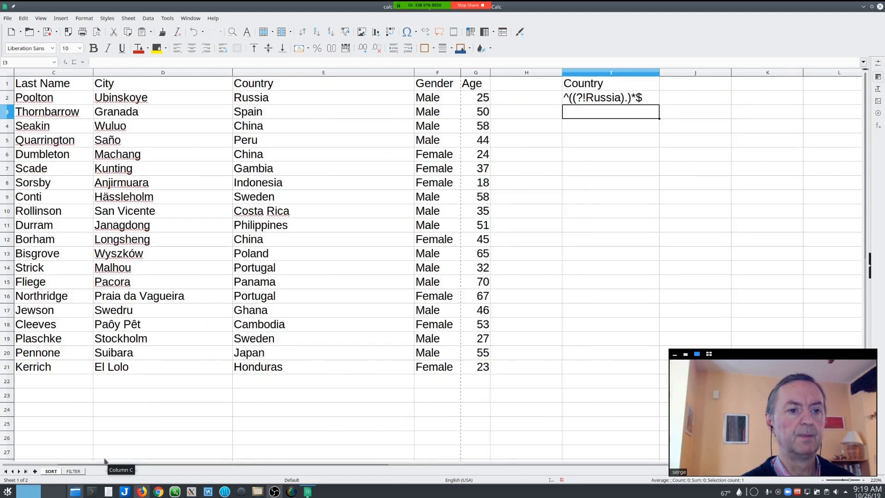
left_click(290, 215)
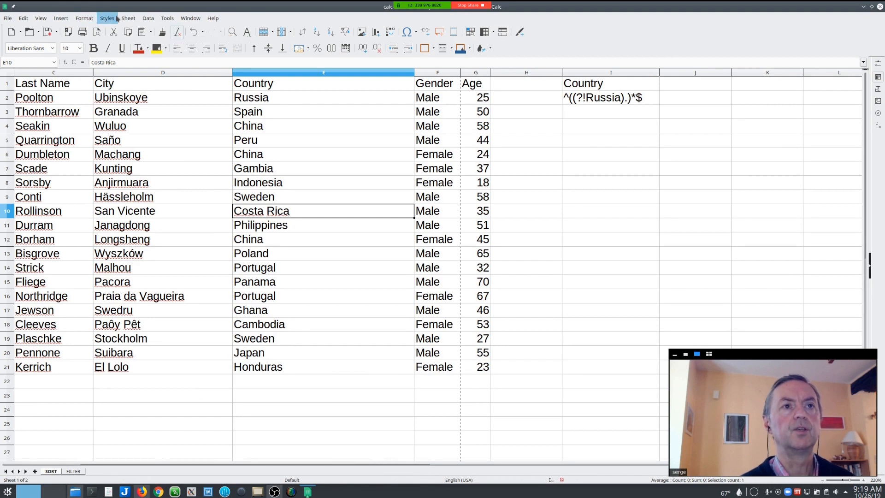
left_click(150, 18)
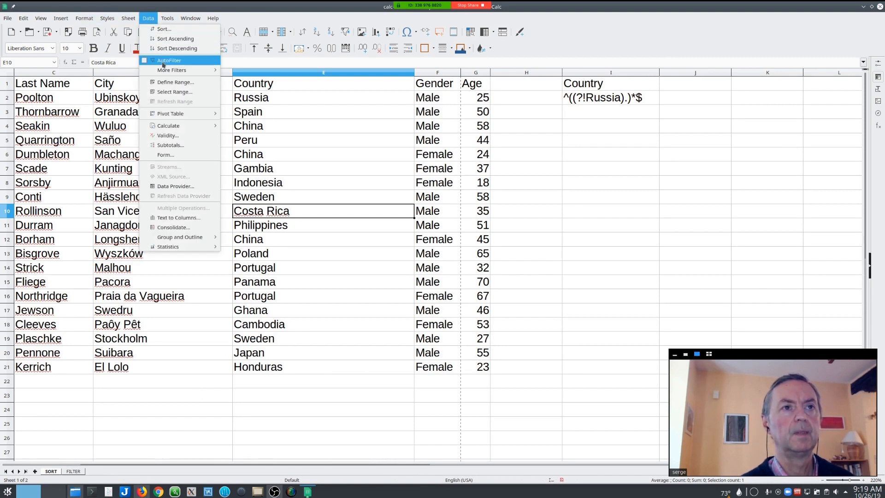
mouse_move(163, 70)
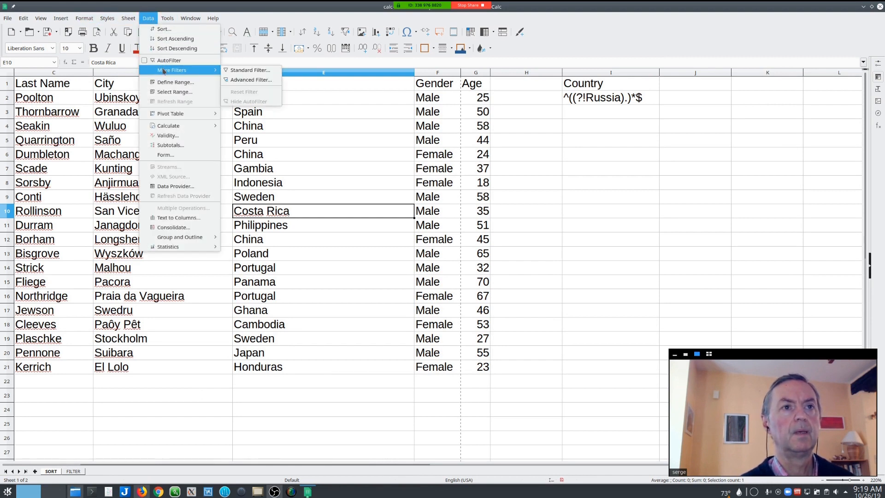
left_click(244, 81)
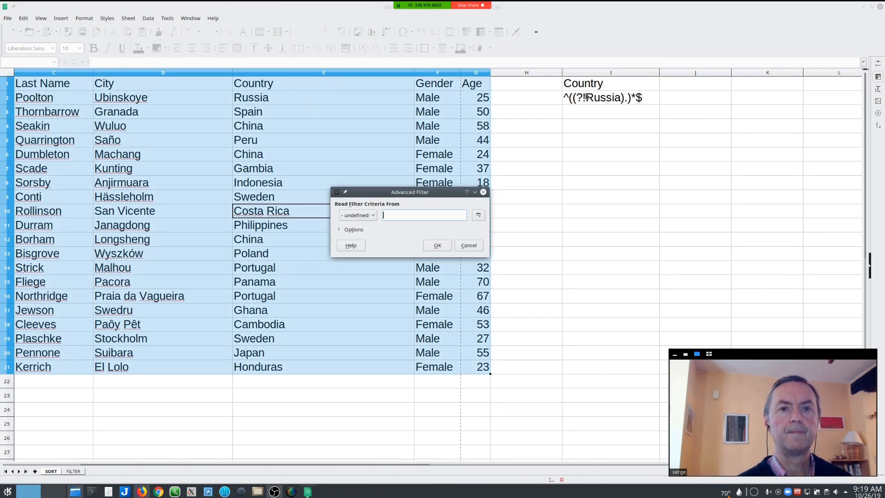
left_click_drag(587, 85, 589, 98)
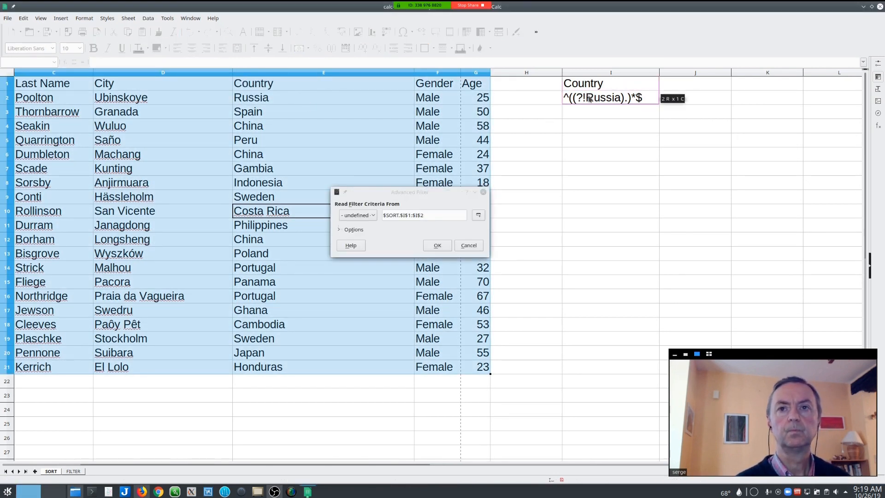
Enable regular expressions in the Advanced Filter, set its results to be copied to I5, and apply it.
left_click(353, 229)
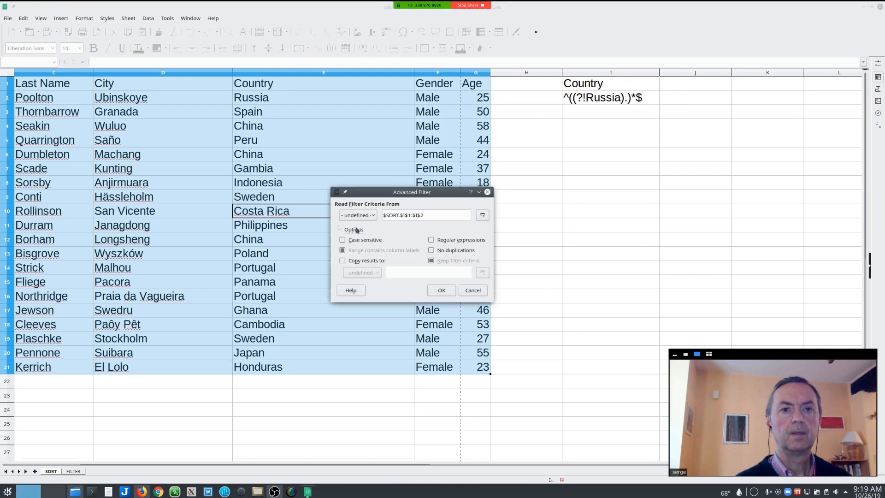
left_click(432, 240)
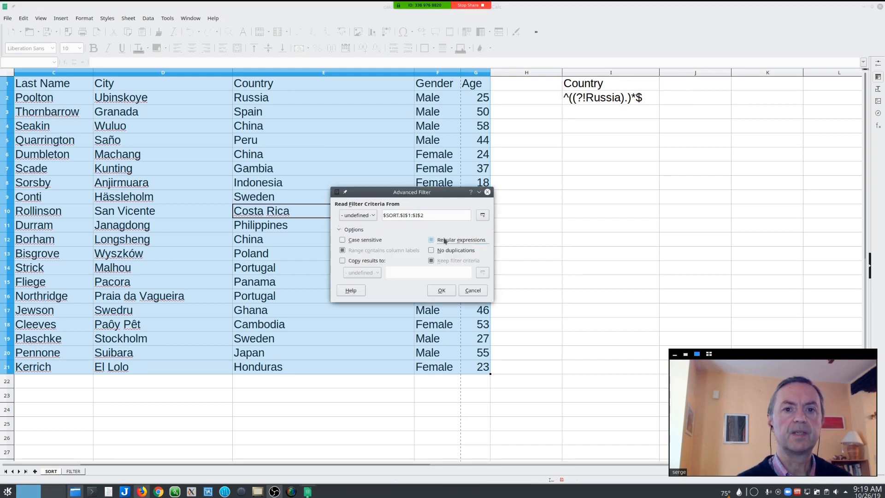
left_click(342, 261)
left_click(616, 146)
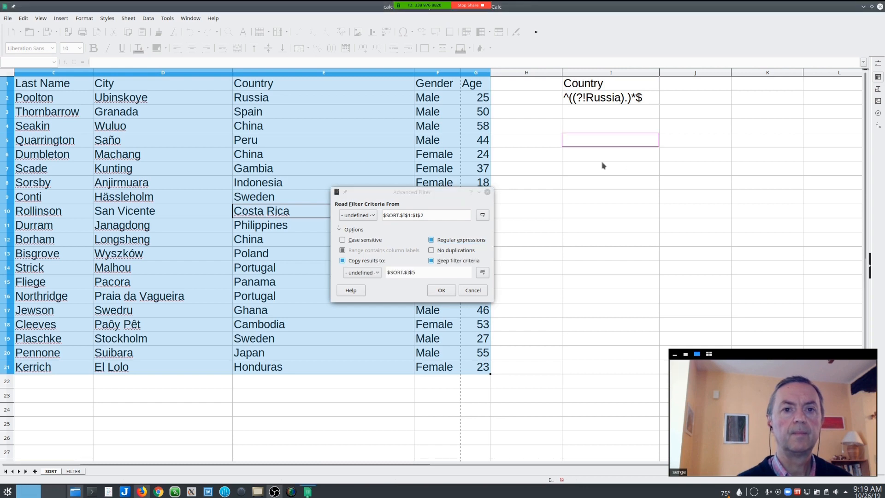
left_click(442, 291)
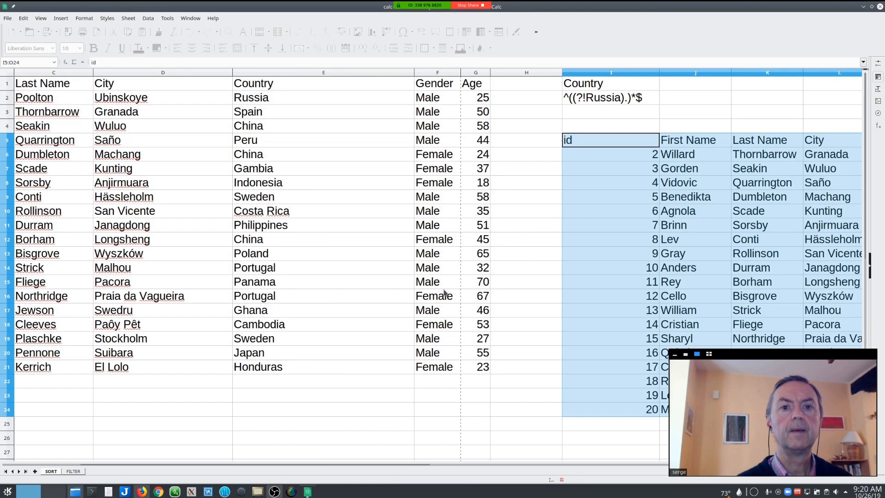
Check the country values in M6:M24 of the copied results, and undo the Advanced Filter output.
left_click_drag(284, 464, 415, 465)
left_click_drag(472, 155, 475, 410)
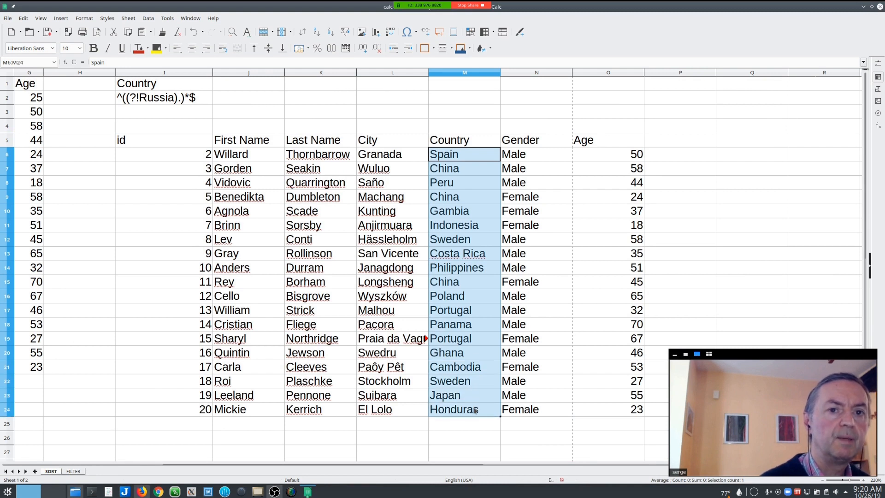
left_click(151, 102)
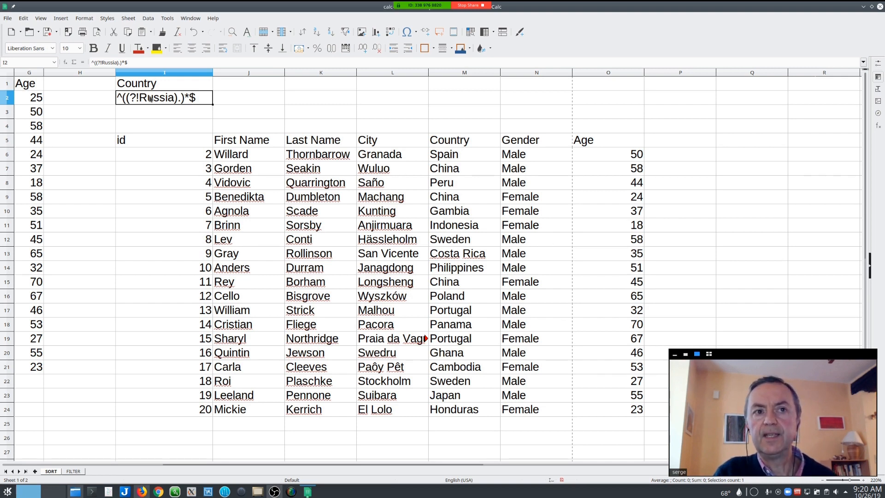
key("ctrl+z")
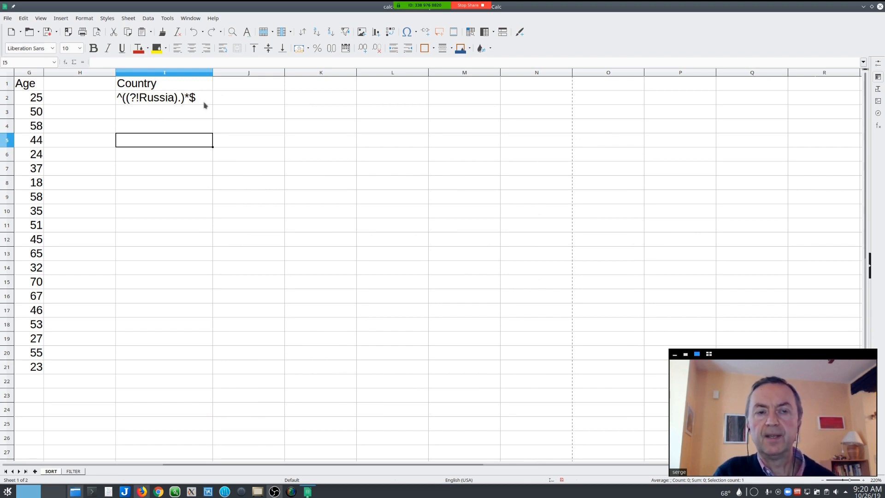
Add a second criteria heading, Age, in cell J1 next to Country.
left_click(233, 89)
type("Age")
left_click(227, 97)
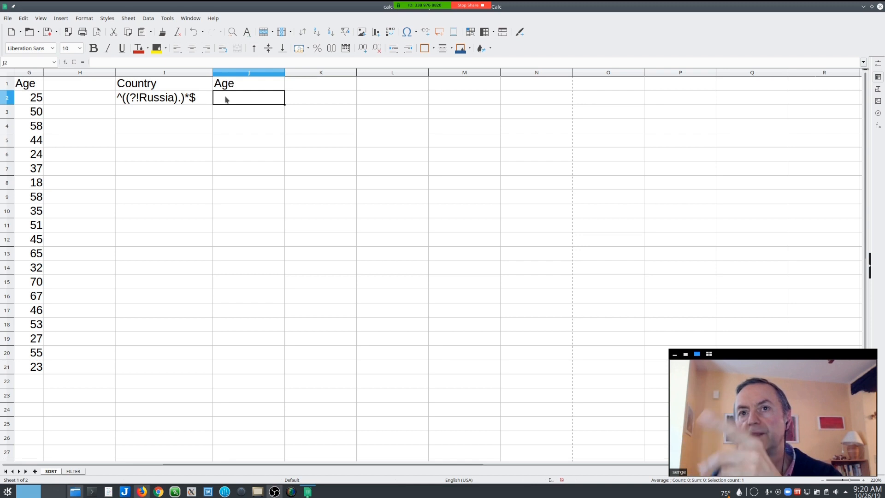
Begin an average formula in the empty cell O1.
left_click(599, 88)
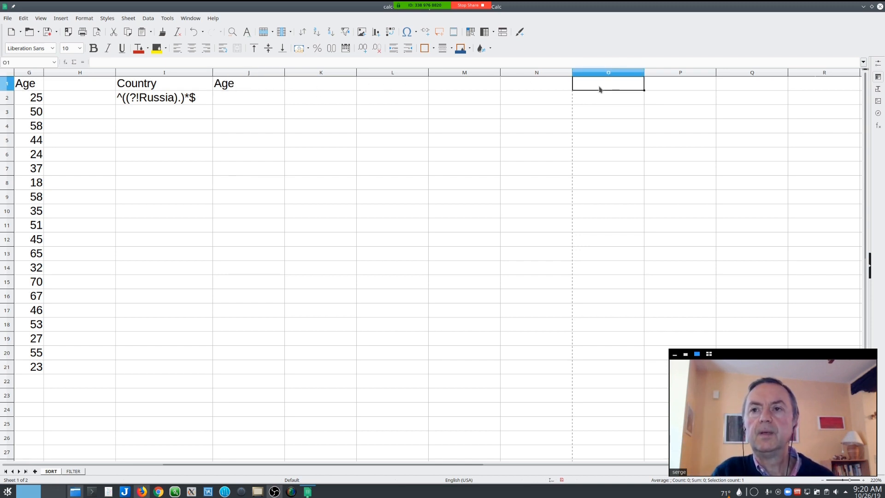
type("=")
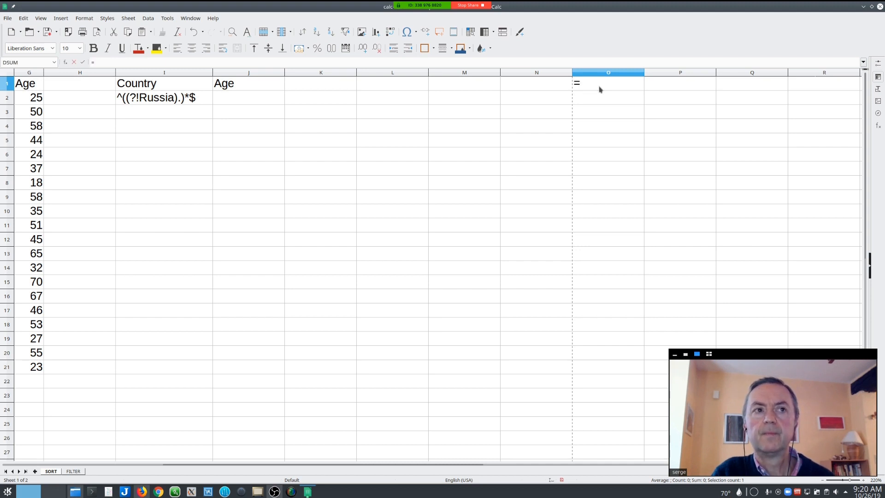
type("AVERGA")
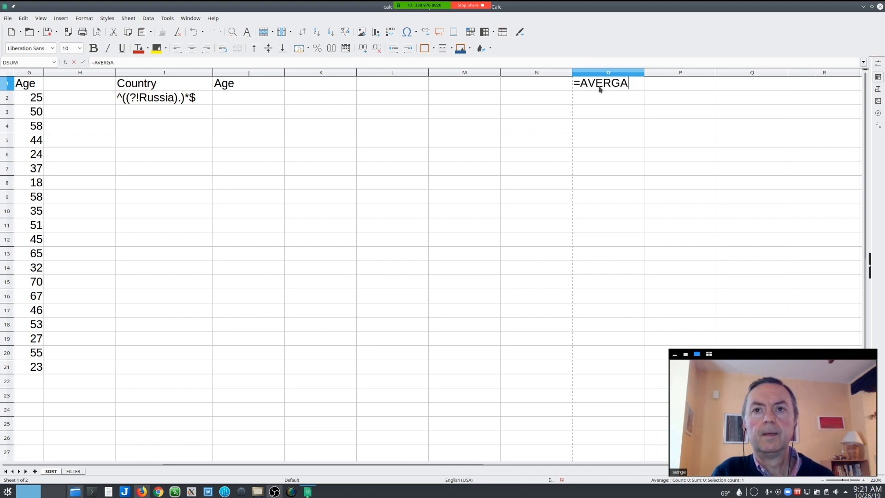
type("CountryCountryA")
key("Insert")
key("BackSpace")
key("BackSpace")
key("BackSpace")
key("BackSpace")
key("BackSpace")
key("BackSpace")
key("BackSpace")
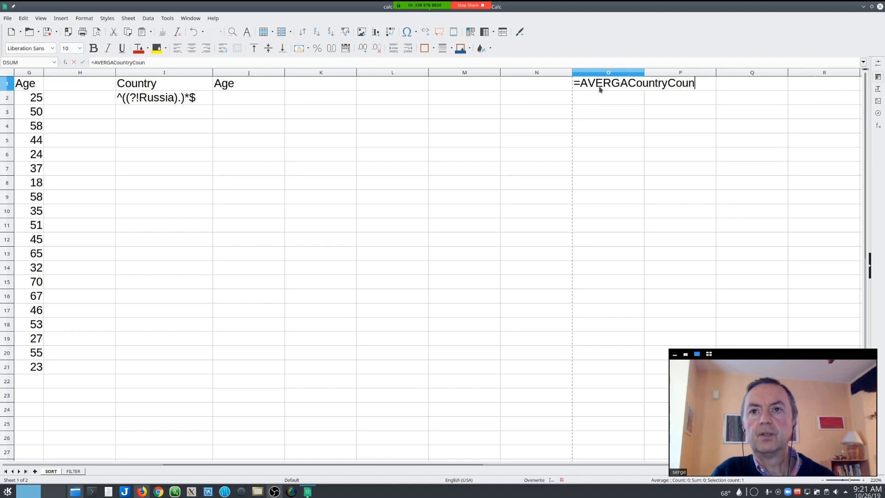
key("BackSpace")
key("BackSpace")
key("BackSpace")
key("BackSpace")
key("BackSpace")
key("BackSpace")
key("BackSpace")
key("BackSpace")
key("BackSpace")
key("BackSpace")
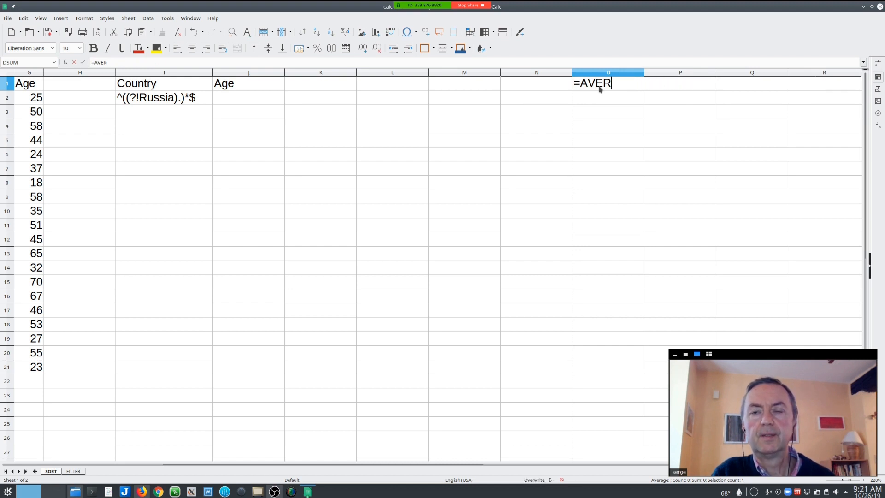
Complete the formula in O1 as =AVERAGE(G2:G21) to average the Age column.
type("AGE")
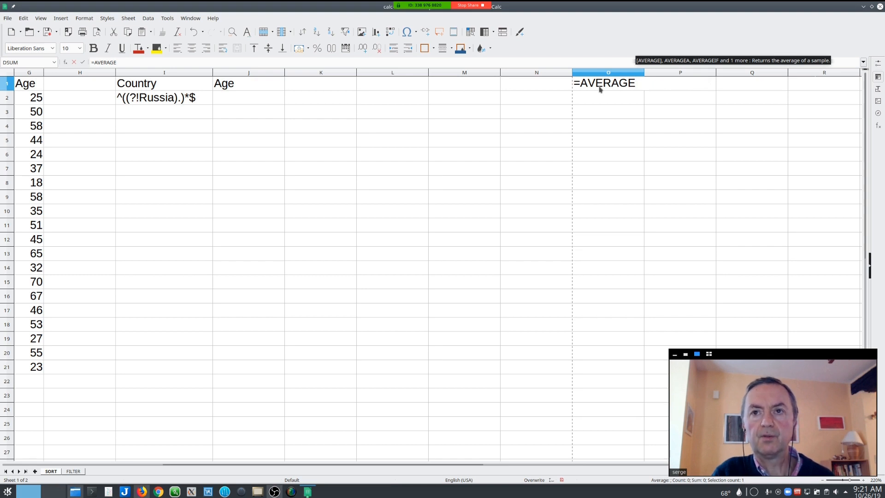
type("(")
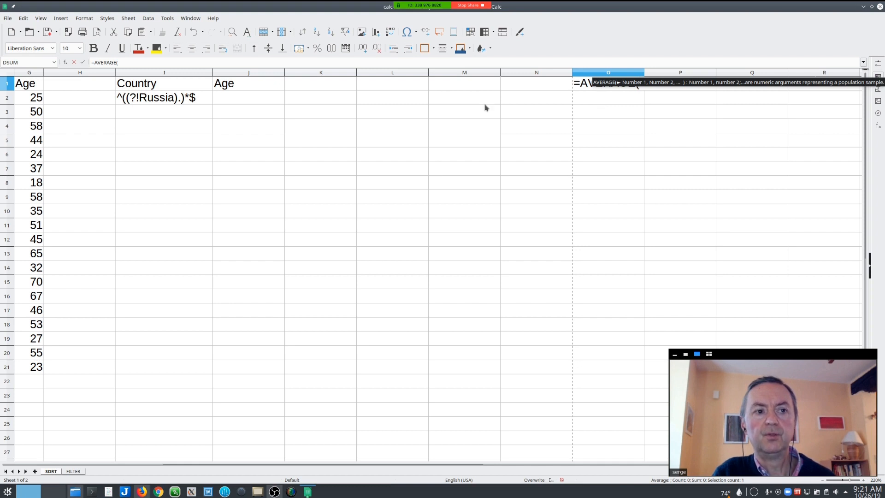
left_click_drag(24, 100, 32, 367)
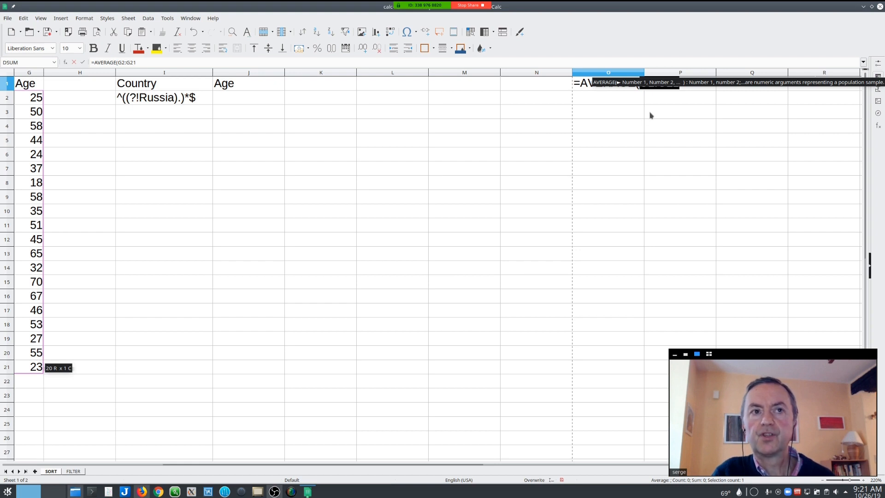
type(")")
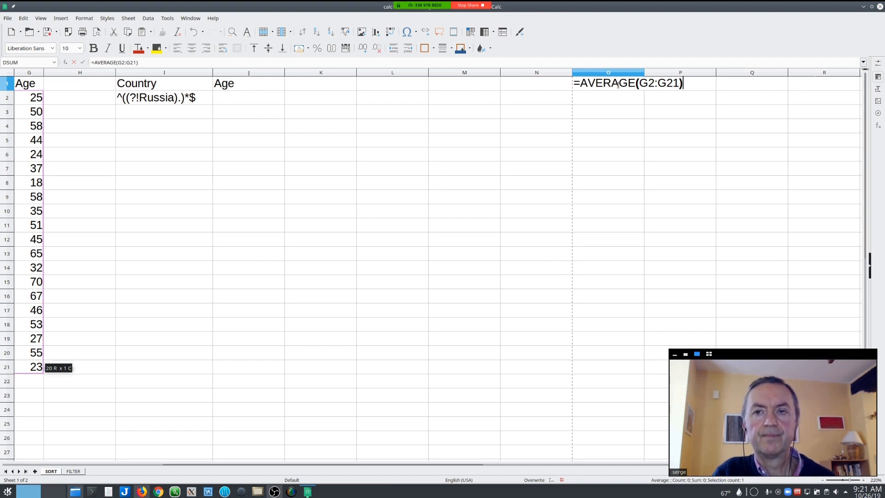
key("Return")
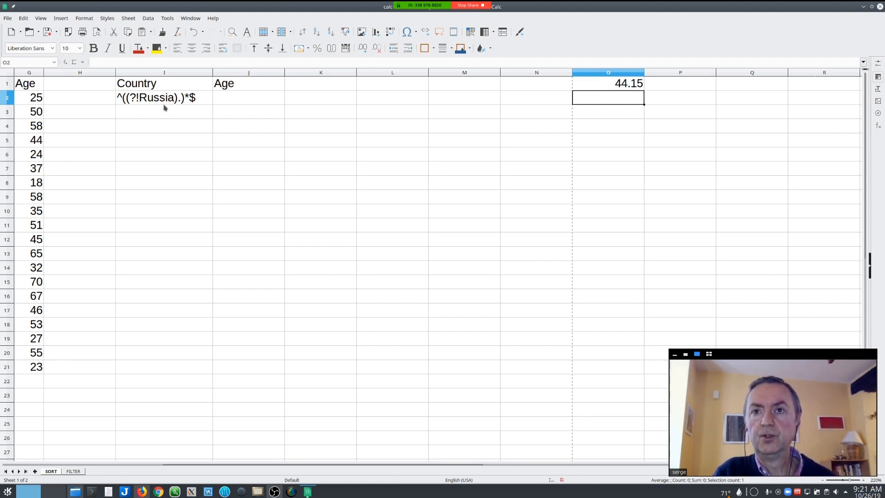
Enter the criterion >=44.15 in J2 under the Age criteria heading.
left_click(239, 102)
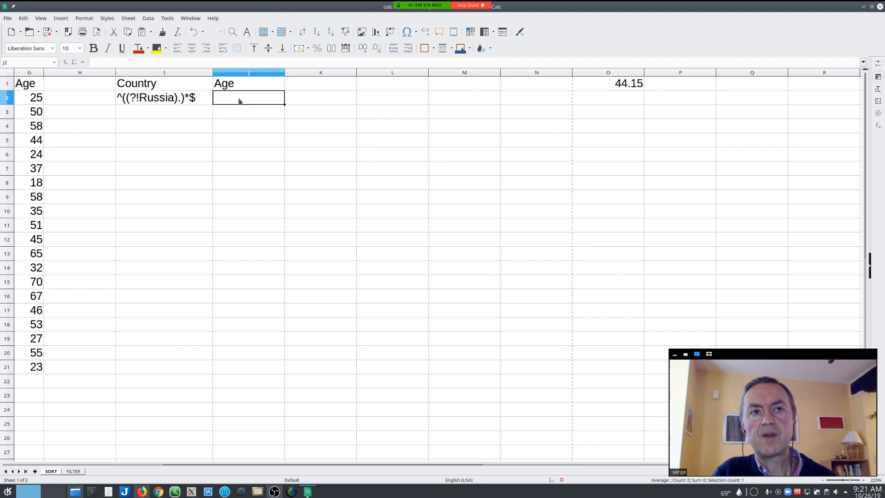
type(">")
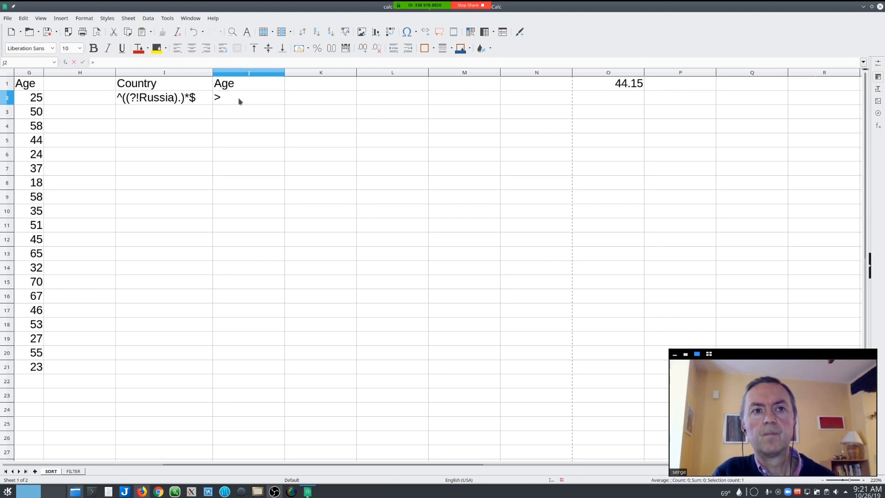
type("=44.15")
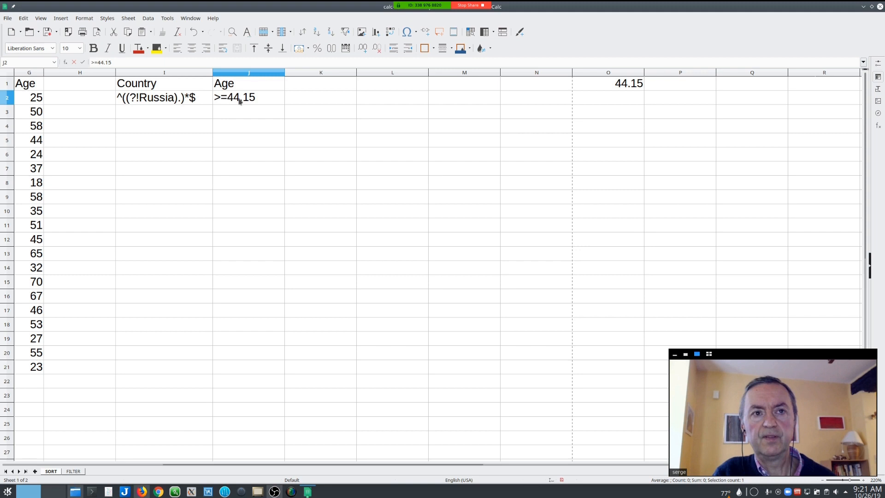
key("Return")
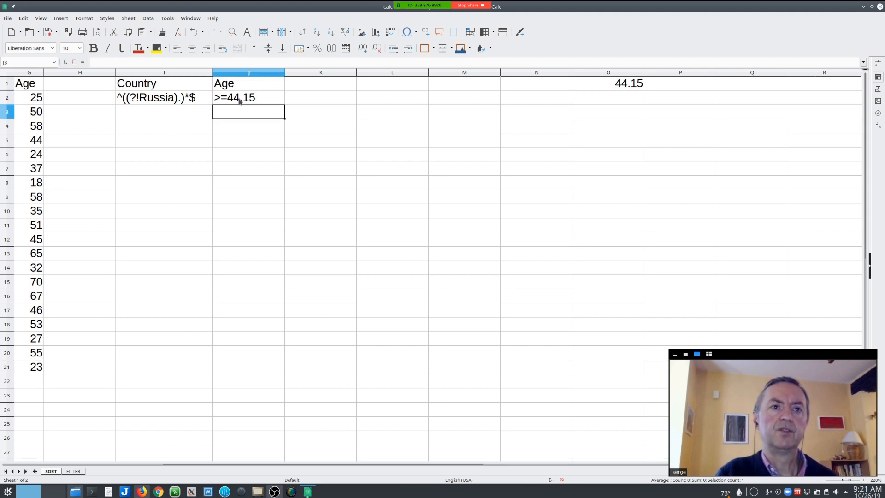
Start an Advanced Filter on the people table, reading the filter criteria from I1:J2.
left_click(24, 186)
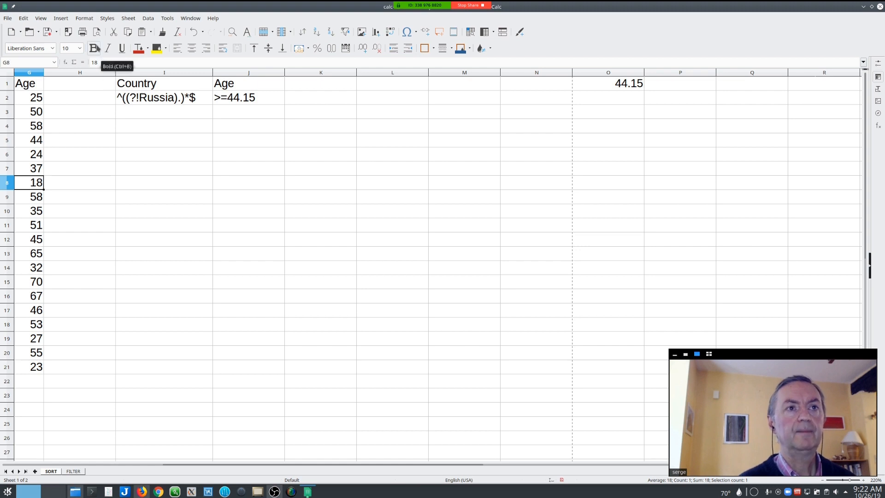
left_click(148, 18)
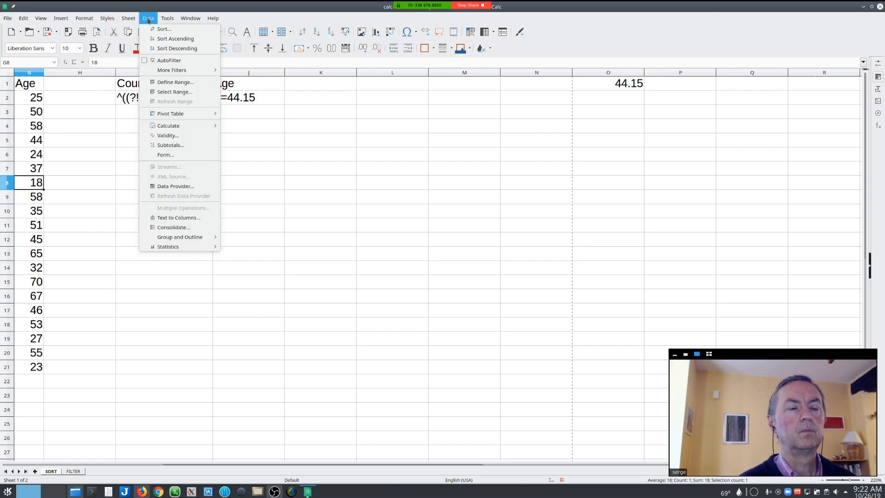
mouse_move(173, 71)
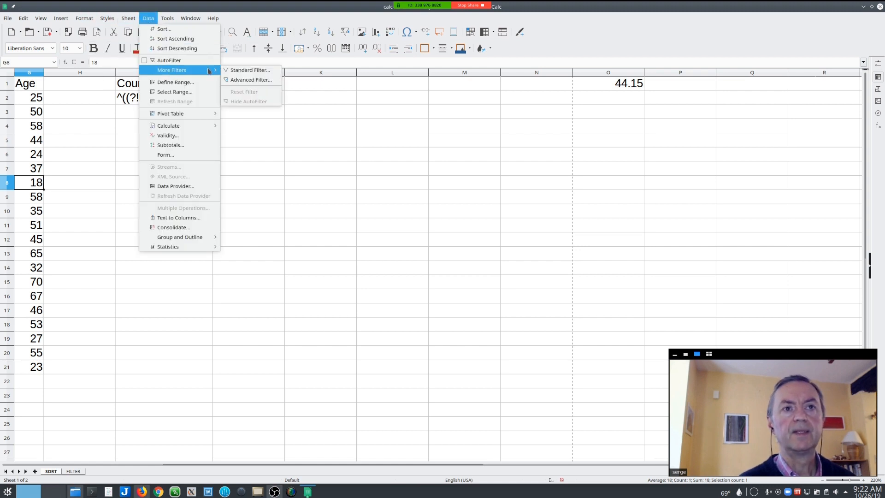
left_click(254, 82)
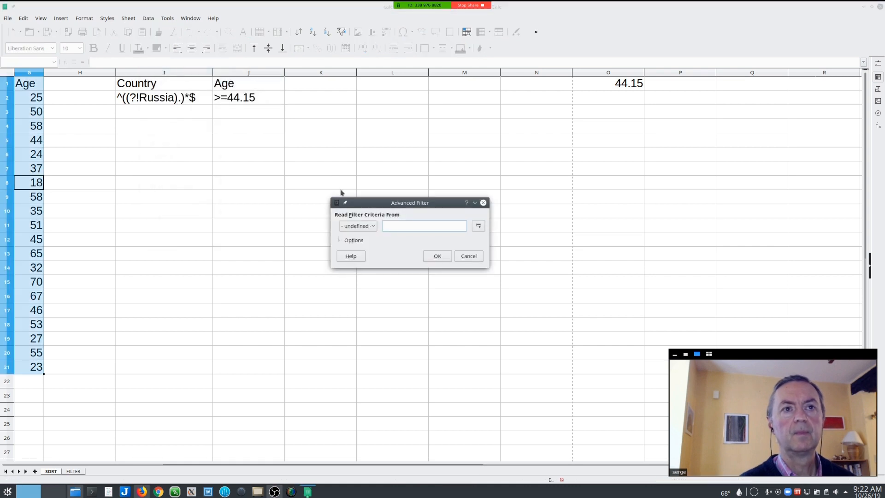
left_click_drag(175, 83, 232, 100)
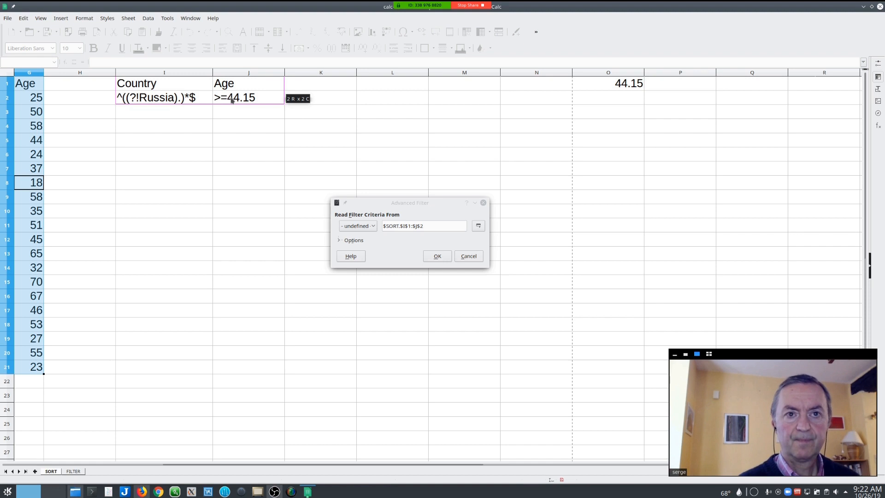
Enable regular expressions in the Advanced Filter, set the results to copy to I5, and apply the filter.
left_click(339, 240)
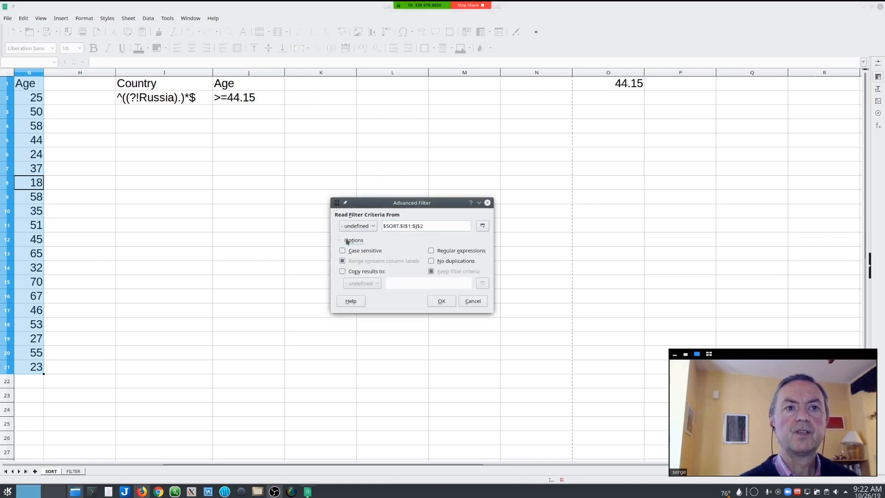
left_click(431, 251)
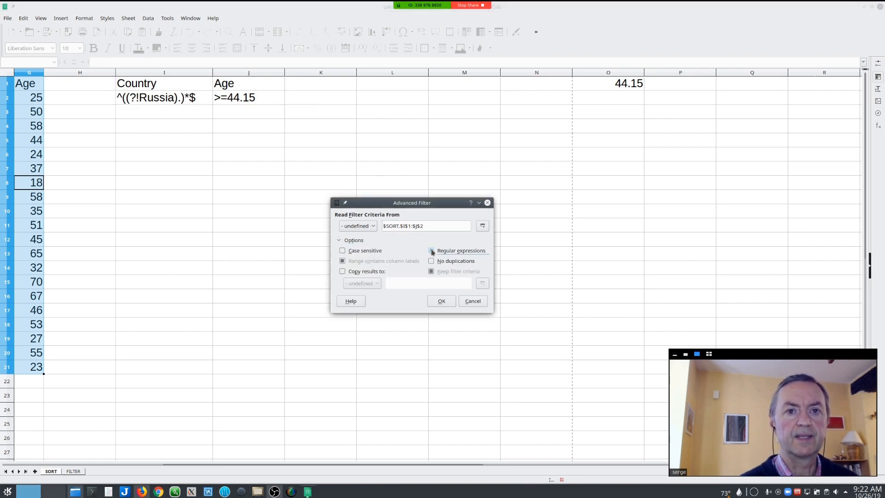
left_click(371, 272)
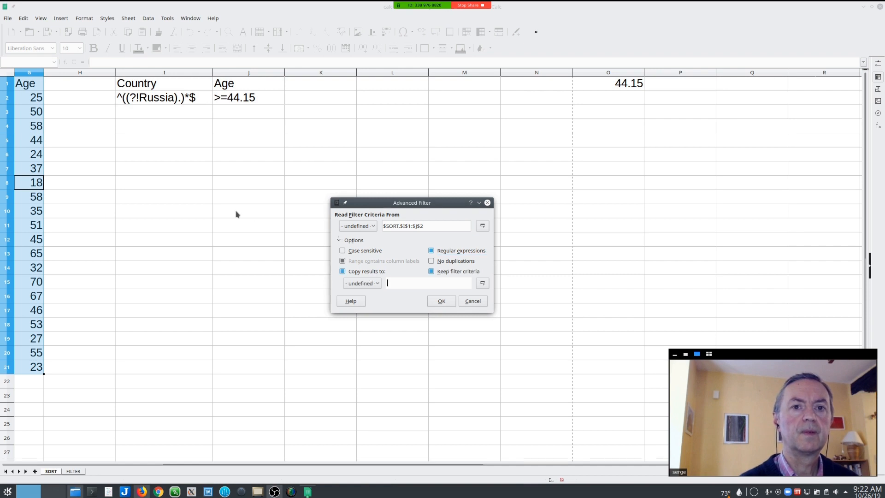
left_click(180, 143)
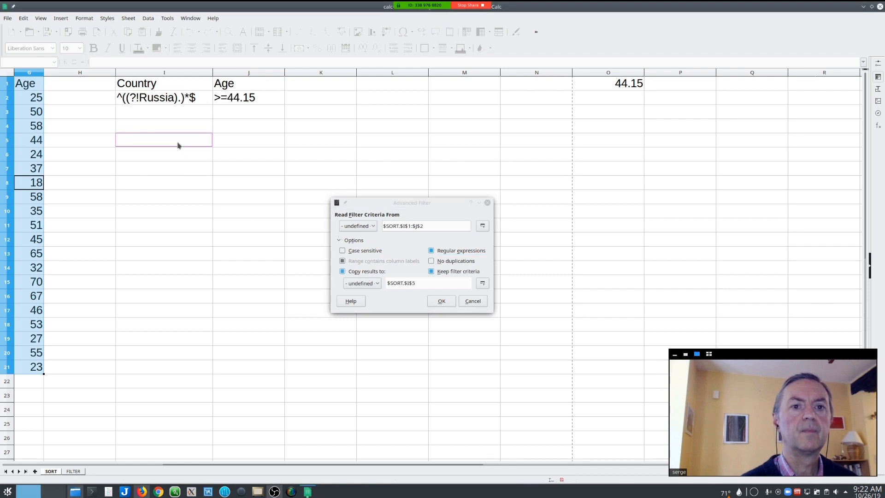
left_click(441, 301)
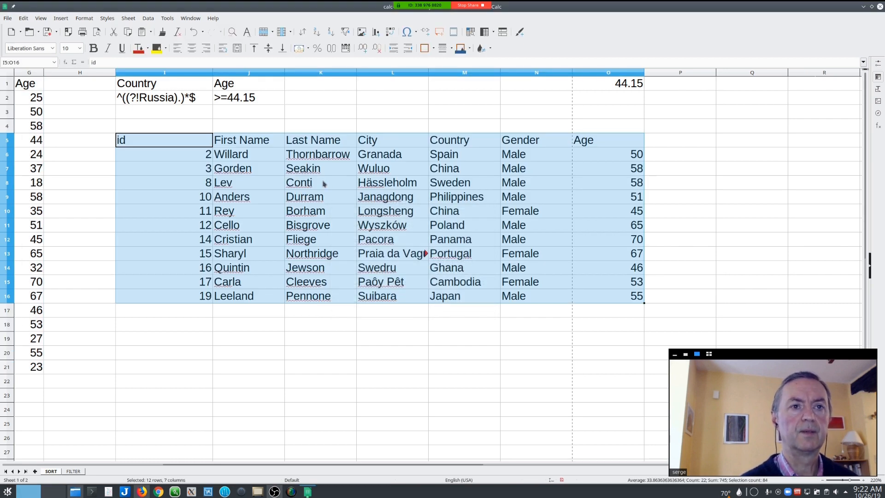
Check the Country and Age columns of the copied results against the criteria in I1:J2.
left_click(446, 158)
left_click_drag(446, 158, 468, 287)
left_click_drag(631, 154, 629, 297)
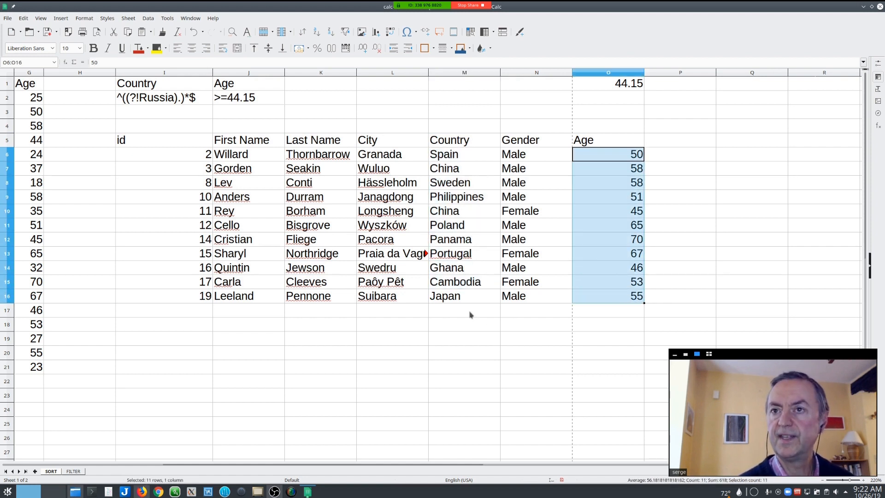
left_click_drag(165, 87, 242, 105)
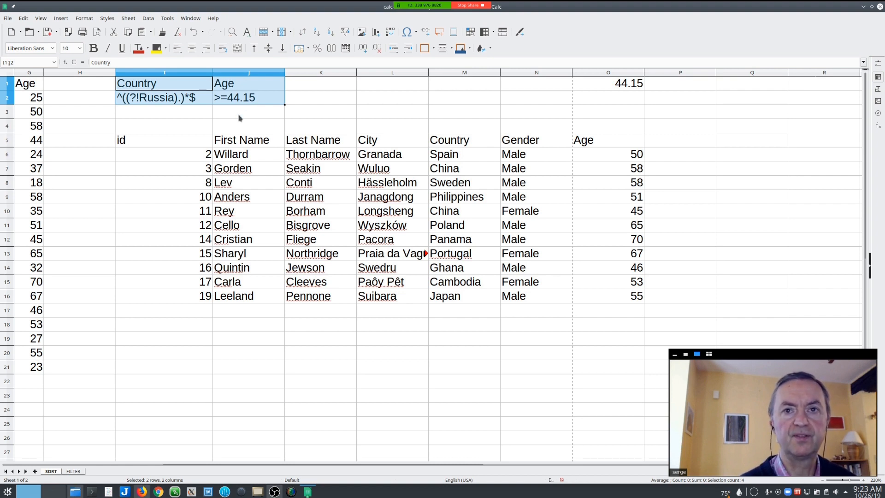
left_click(239, 126)
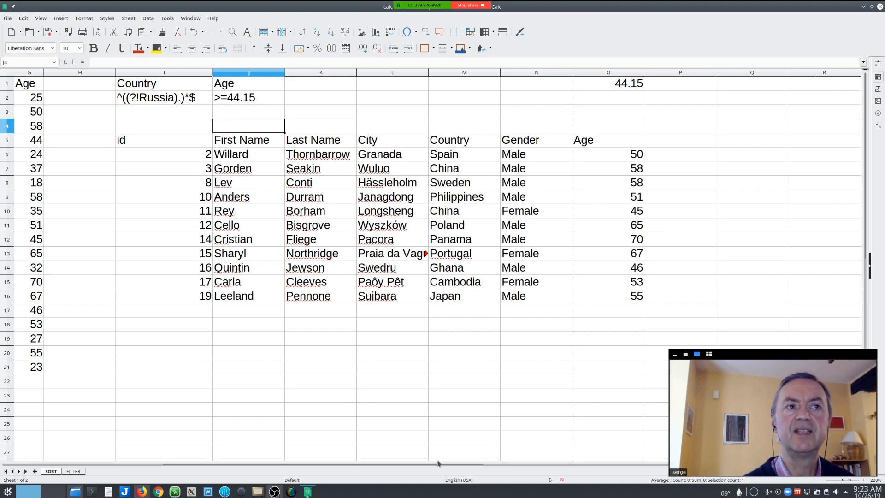
Compare the source table's Country and Age values with the criteria cells I2 and J2 and the copied results.
left_click_drag(438, 463, 230, 459)
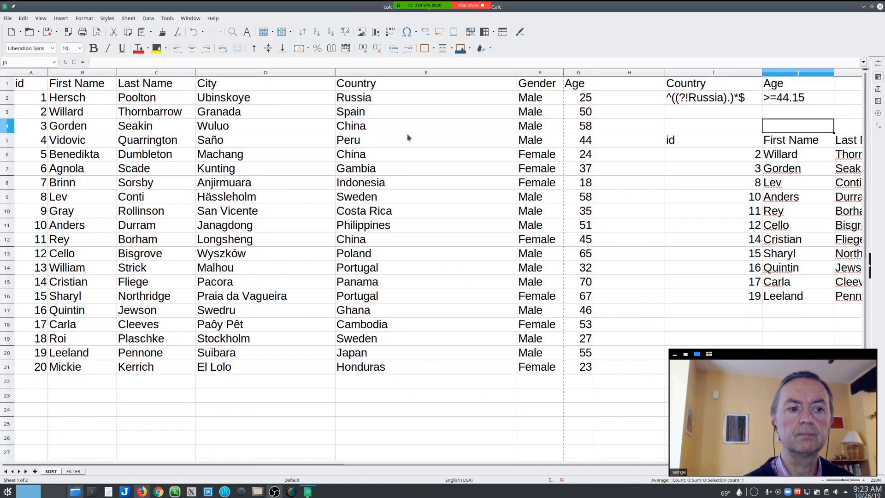
left_click(390, 95)
left_click(577, 97)
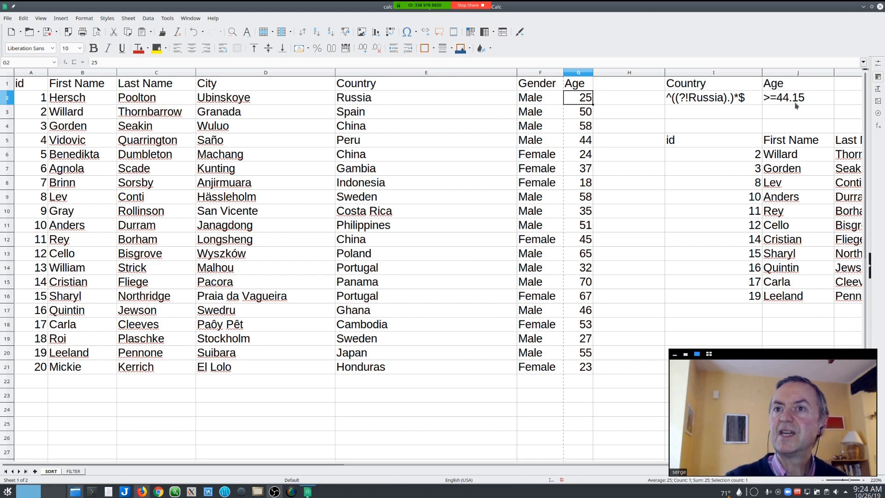
left_click_drag(801, 141, 800, 275)
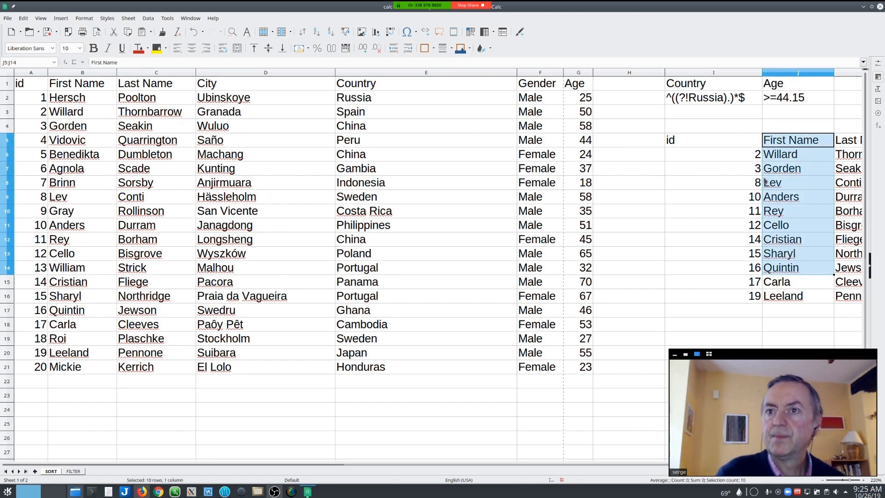
left_click(729, 144)
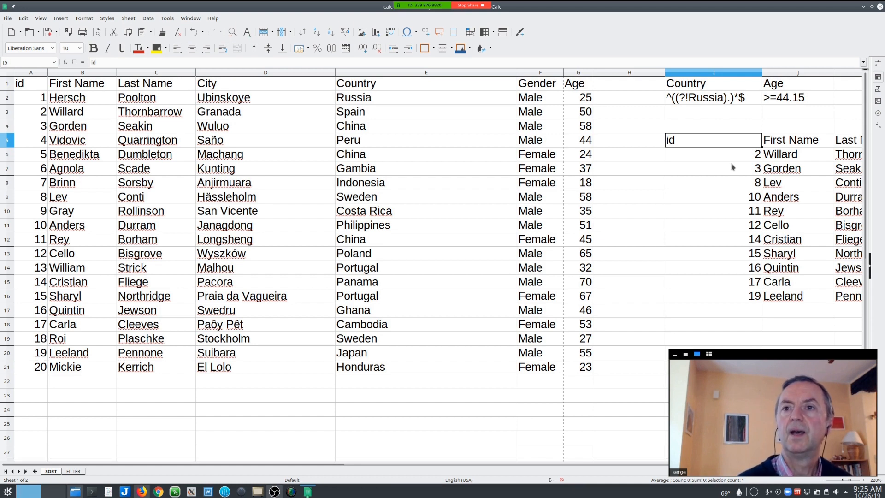
left_click(748, 100)
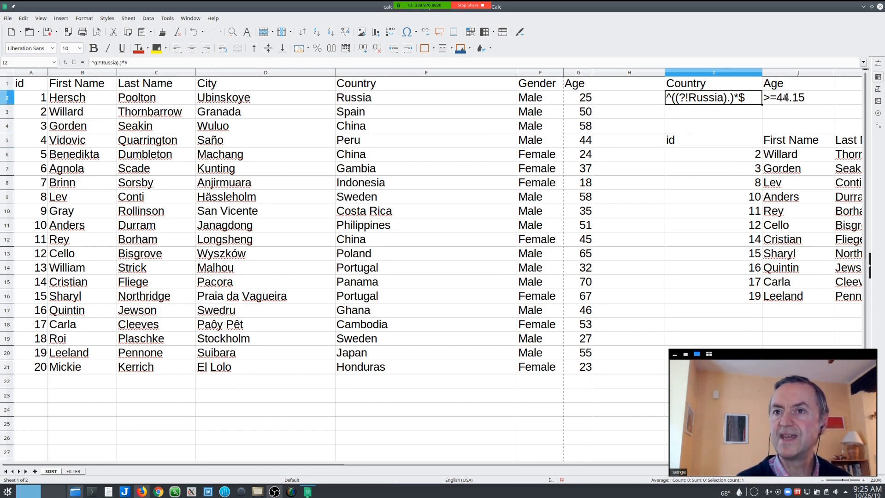
key("Right")
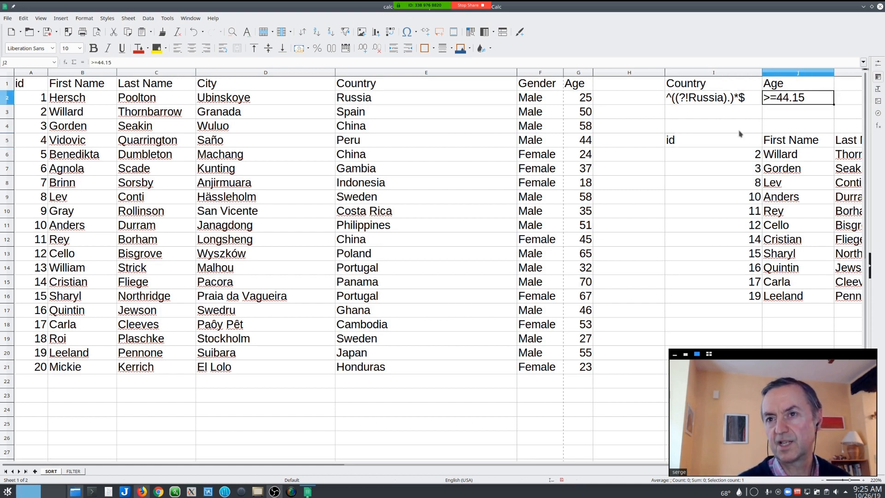
left_click(704, 101)
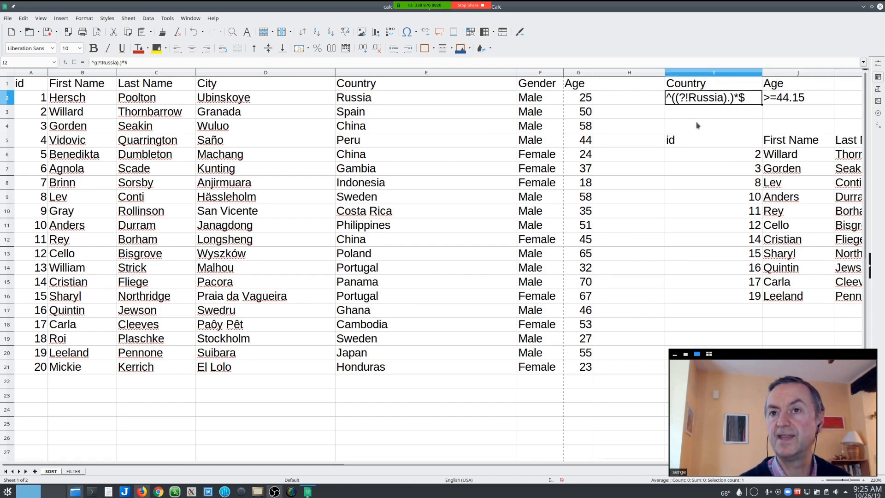